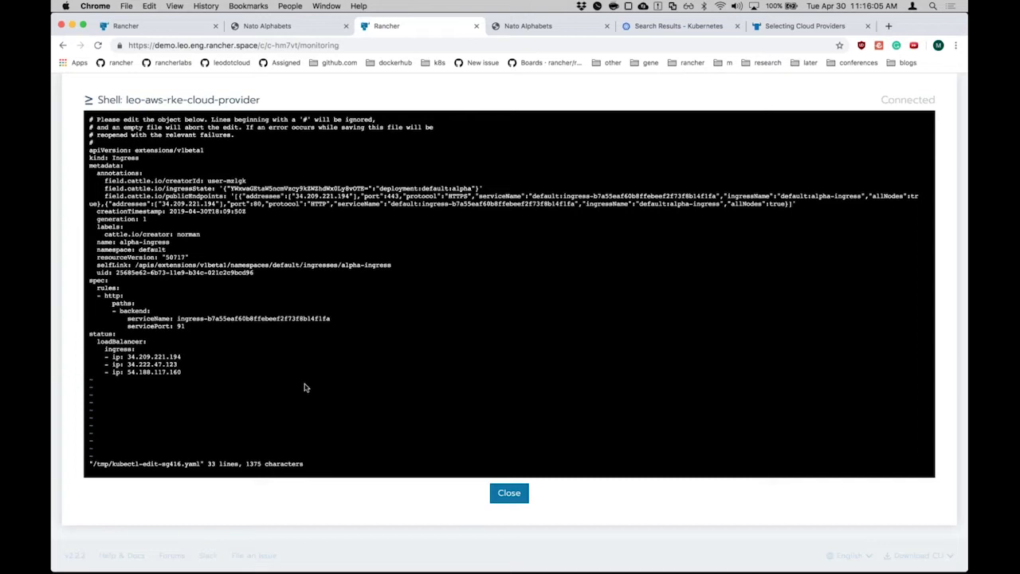
{"action": "key", "text": "super+Tab"}
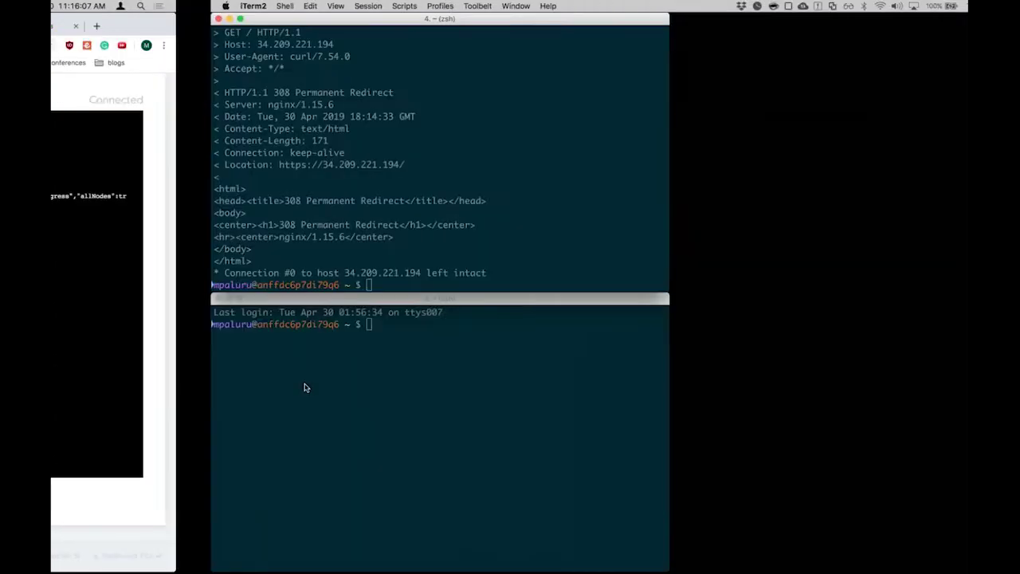
{"action": "key", "text": "Up"}
{"action": "key", "text": "ctrl+a"}
{"action": "key", "text": "Right"}
{"action": "key", "text": "Right"}
{"action": "key", "text": "Right"}
{"action": "key", "text": "Right"}
{"action": "key", "text": "Right"}
{"action": "key", "text": "Right"}
{"action": "key", "text": "Right"}
{"action": "key", "text": "Right"}
{"action": "key", "text": "Right"}
{"action": "key", "text": "Right"}
{"action": "key", "text": "Right"}
{"action": "key", "text": "Right"}
{"action": "type", "text": "s"}
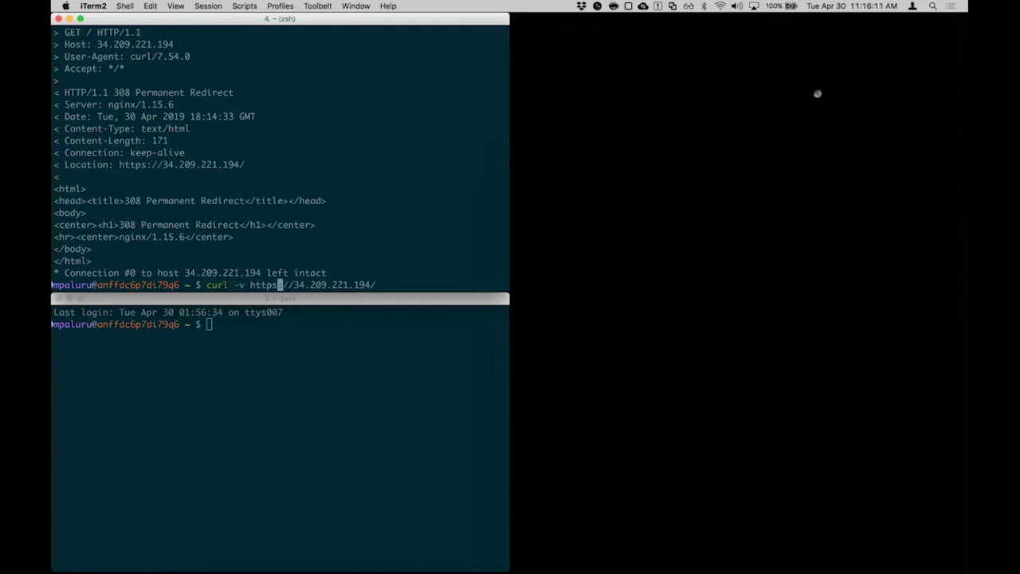
{"action": "key", "text": "Return"}
{"action": "key", "text": "Up"}
{"action": "key", "text": "ctrl+a"}
{"action": "key", "text": "Right"}
{"action": "key", "text": "Right"}
{"action": "key", "text": "Right"}
{"action": "key", "text": "Right"}
{"action": "type", "text": "-k"}
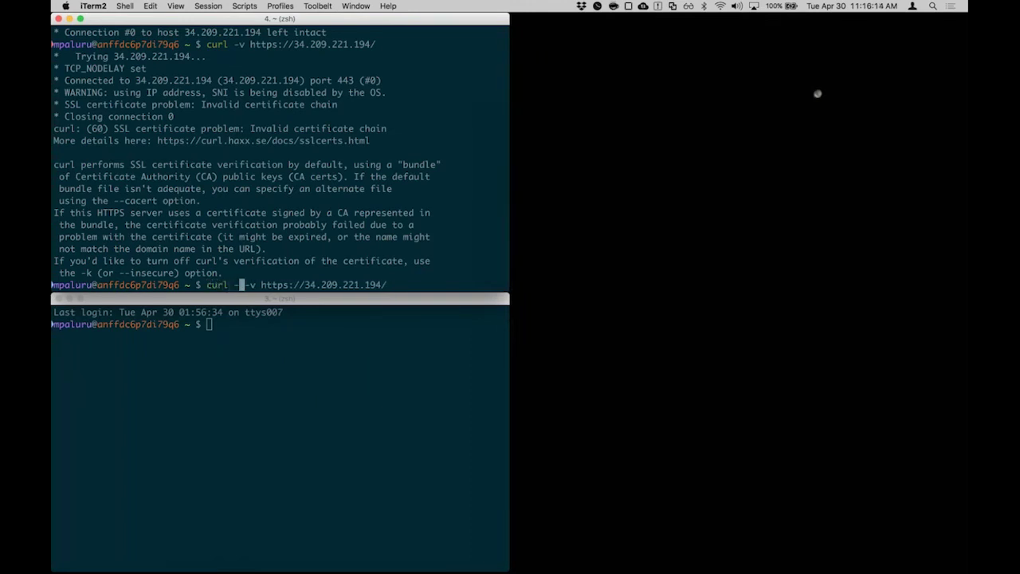
{"action": "key", "text": "Return"}
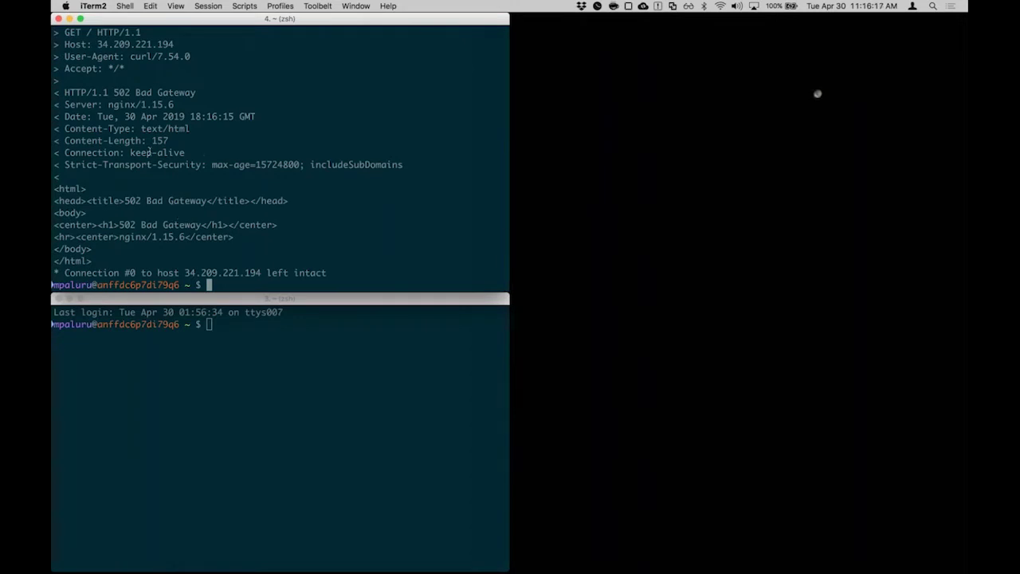
{"action": "scroll", "coordinate": [148, 152], "scroll_direction": "up", "scroll_amount": 5}
{"action": "scroll", "coordinate": [148, 153], "scroll_direction": "down", "scroll_amount": 5}
Return to Chrome and examine the backend service name and port in the alpha-ingress manifest open in the kubectl shell
{"action": "key", "text": "ctrl+Left"}
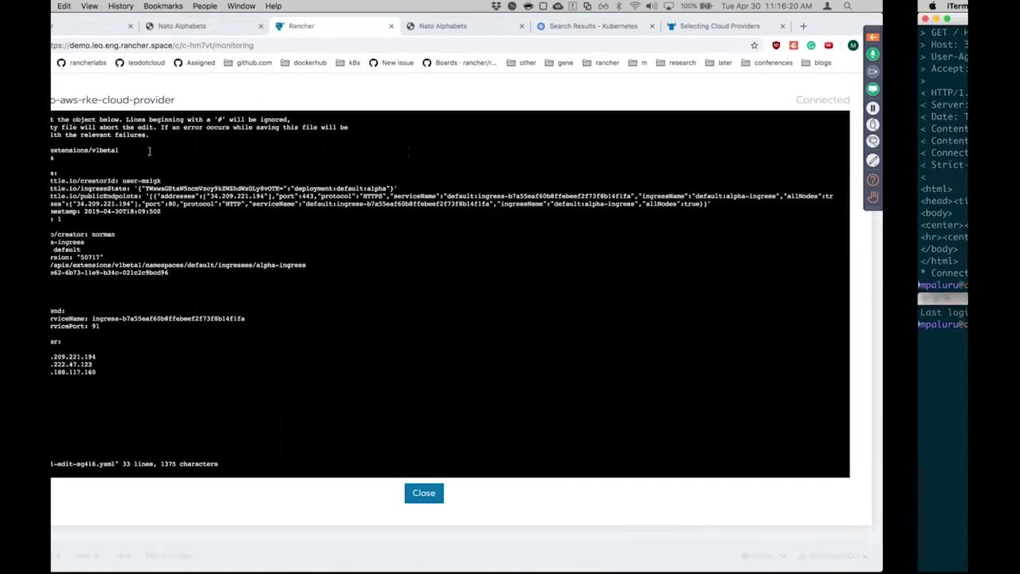
{"action": "key", "text": "j"}
{"action": "key", "text": "j"}
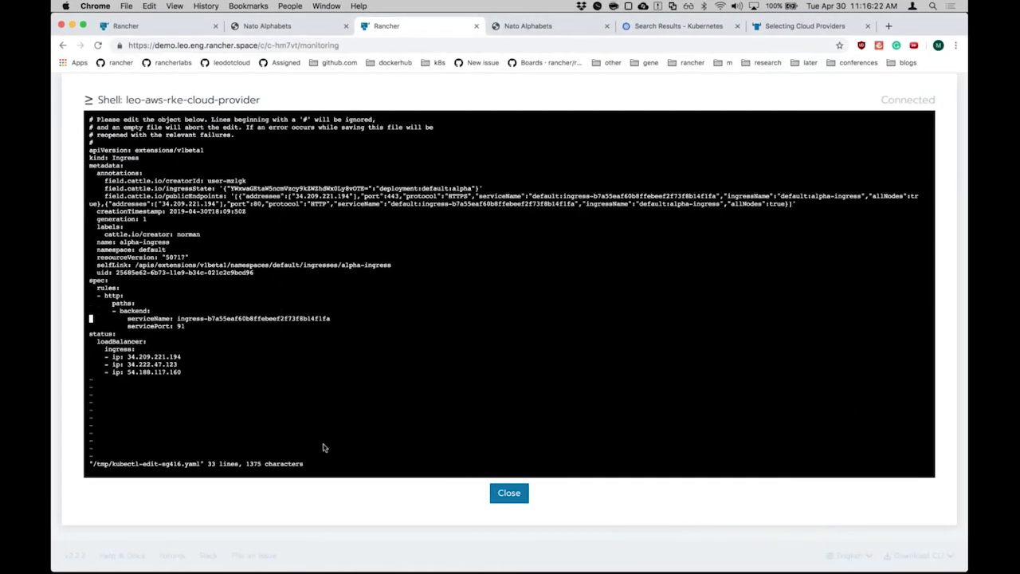
{"action": "key", "text": "l"}
{"action": "key", "text": "l"}
{"action": "key", "text": "l"}
{"action": "key", "text": "l"}
{"action": "key", "text": "l"}
{"action": "key", "text": "l"}
{"action": "key", "text": "l"}
{"action": "key", "text": "l"}
{"action": "key", "text": "l"}
{"action": "key", "text": "l"}
{"action": "key", "text": "l"}
{"action": "key", "text": "k"}
{"action": "key", "text": "k"}
{"action": "key", "text": "k"}
{"action": "key", "text": "j"}
Quit the manifest editor without making changes and close the kubectl shell
{"action": "type", "text": ":"}
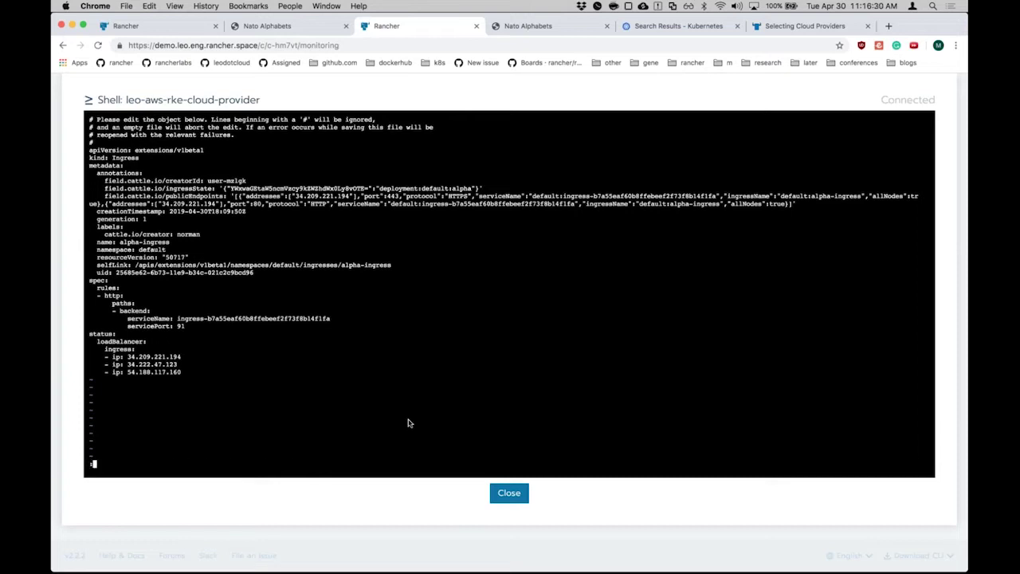
{"action": "type", "text": "q"}
{"action": "key", "text": "Return"}
{"action": "left_click", "coordinate": [525, 495]}
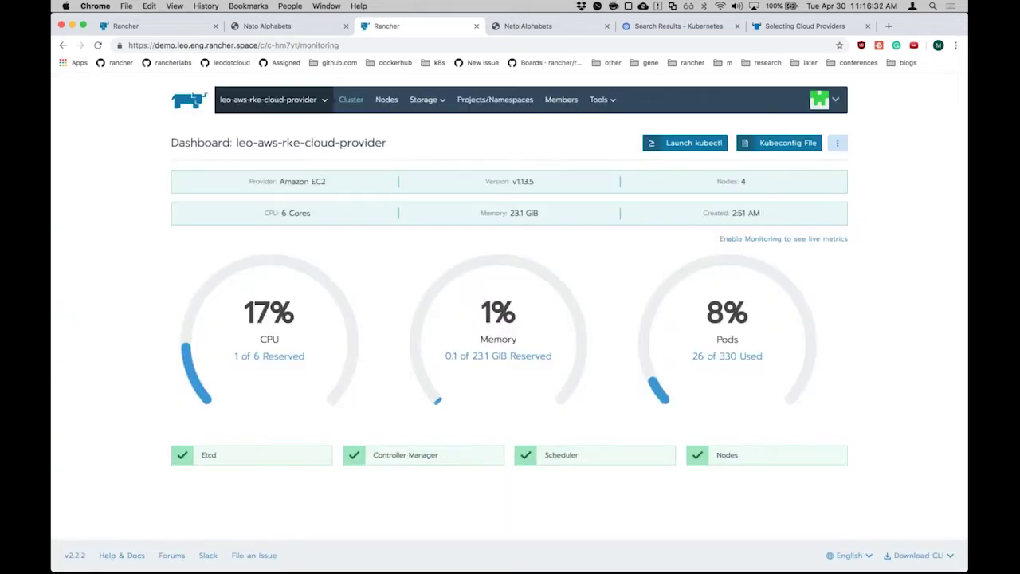
Delete alpha-ingress from the load balancing list of the cluster's Default project
{"action": "mouse_move", "coordinate": [292, 103]}
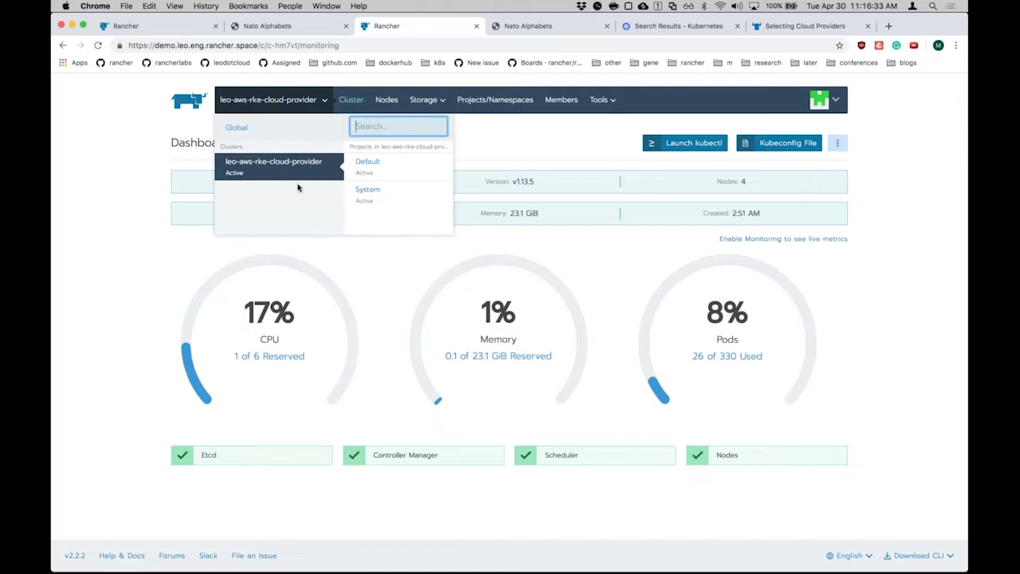
{"action": "left_click", "coordinate": [378, 164]}
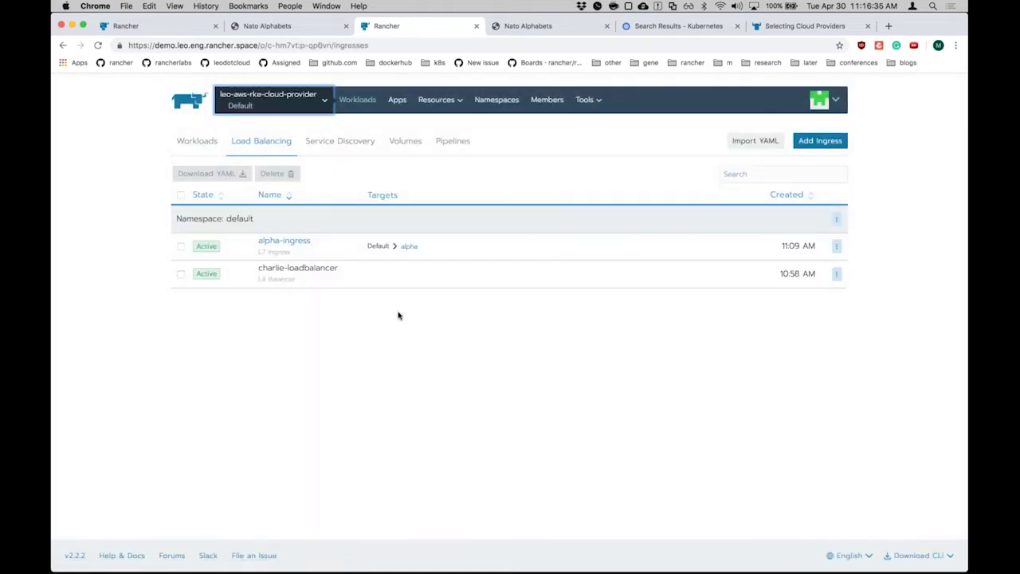
{"action": "left_click", "coordinate": [266, 140]}
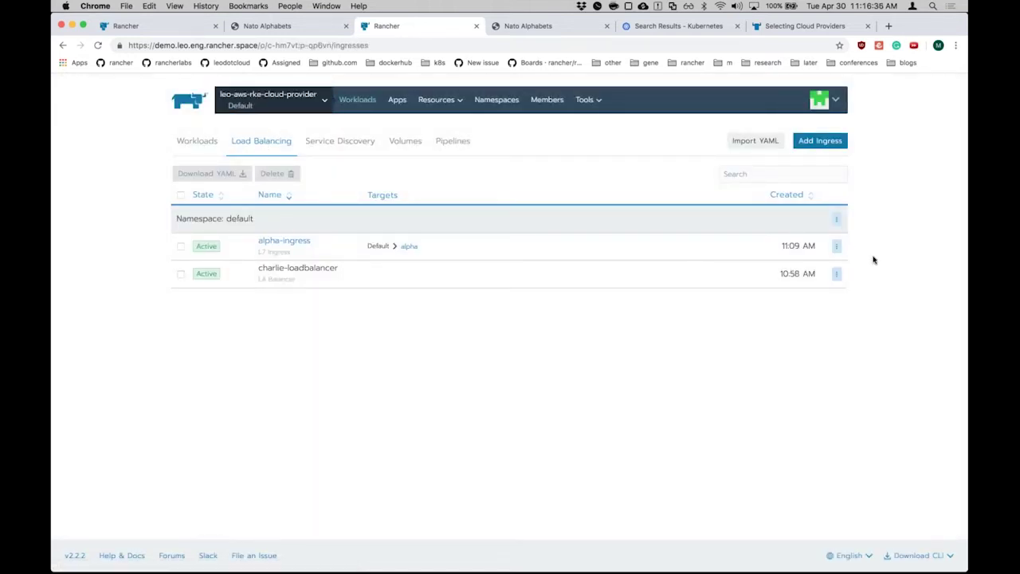
{"action": "left_click", "coordinate": [837, 246]}
{"action": "left_click", "coordinate": [796, 333]}
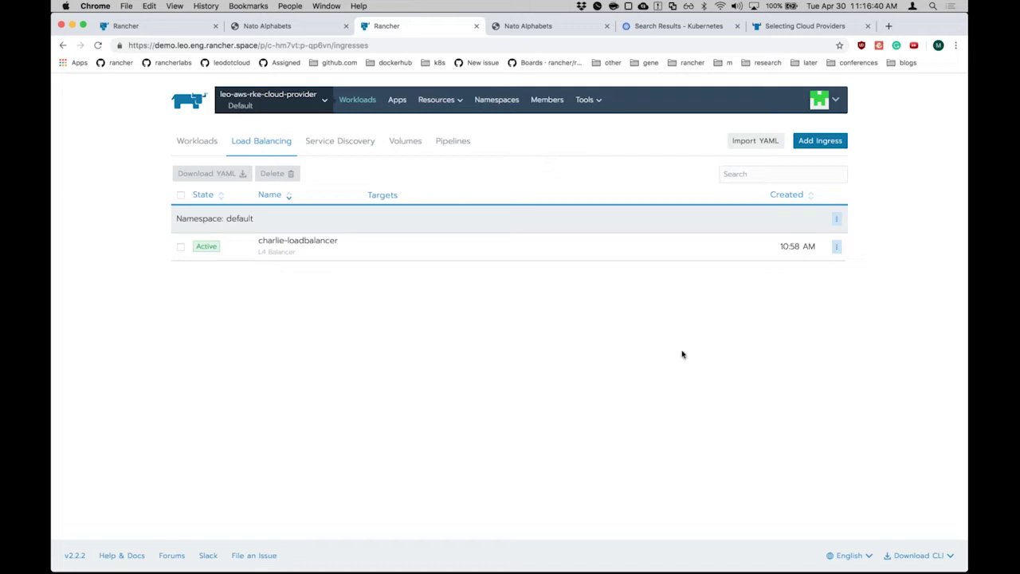
Open notes.txt in MacVim and copy the Ingress manifest named alpha, which routes path /alpha to service alpha on port 91
{"action": "mouse_move", "coordinate": [558, 567]}
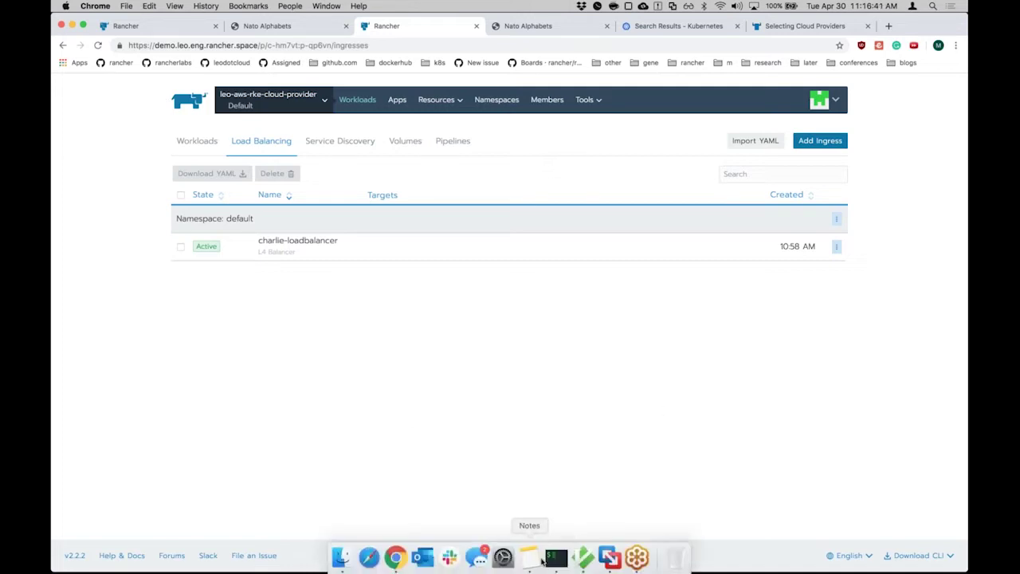
{"action": "right_click", "coordinate": [585, 561]}
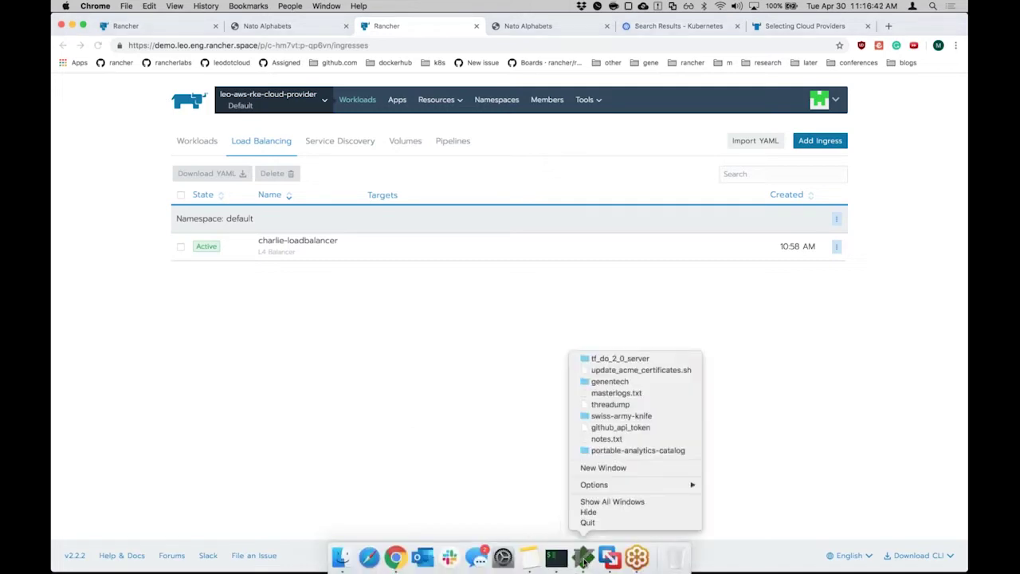
{"action": "left_click", "coordinate": [612, 438]}
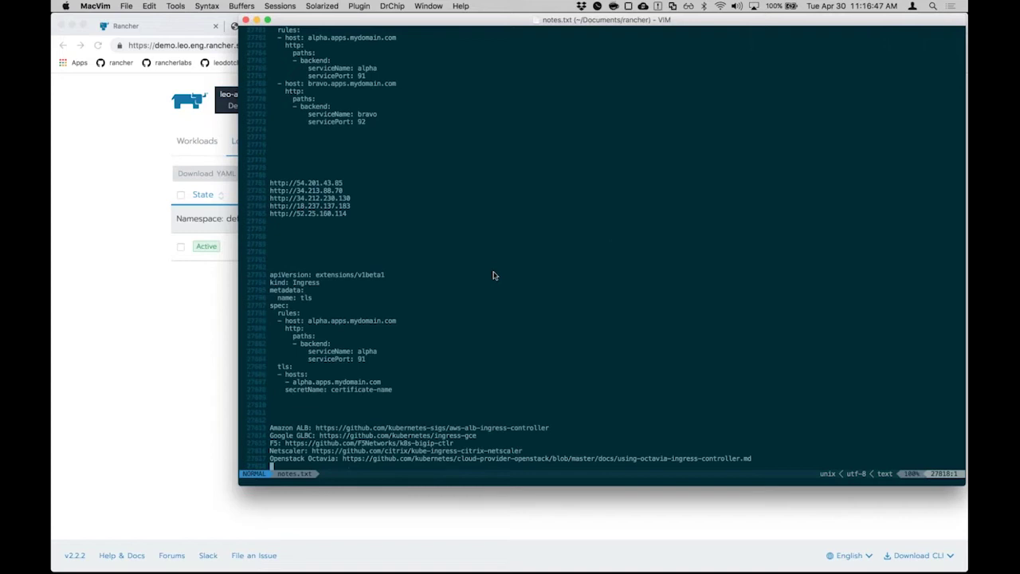
{"action": "scroll", "coordinate": [492, 275], "scroll_direction": "down", "scroll_amount": 2}
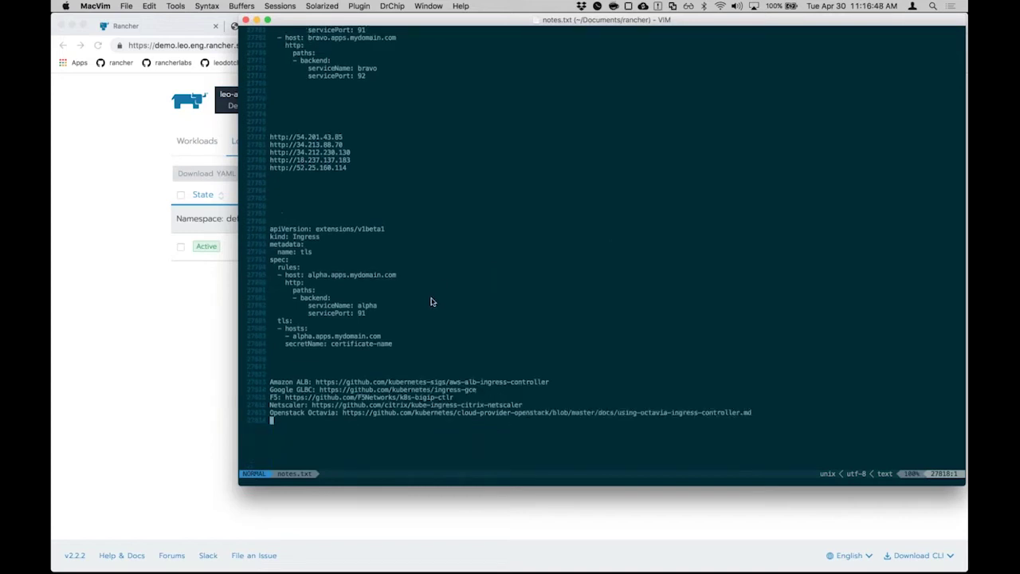
{"action": "scroll", "coordinate": [409, 287], "scroll_direction": "up", "scroll_amount": 10}
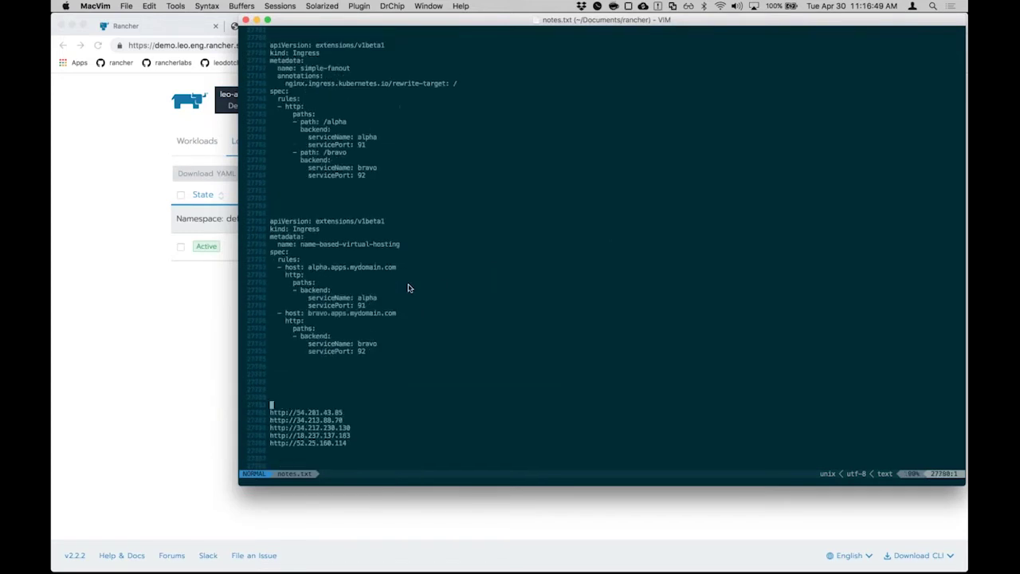
{"action": "scroll", "coordinate": [408, 288], "scroll_direction": "up", "scroll_amount": 5}
{"action": "scroll", "coordinate": [409, 287], "scroll_direction": "up", "scroll_amount": 11}
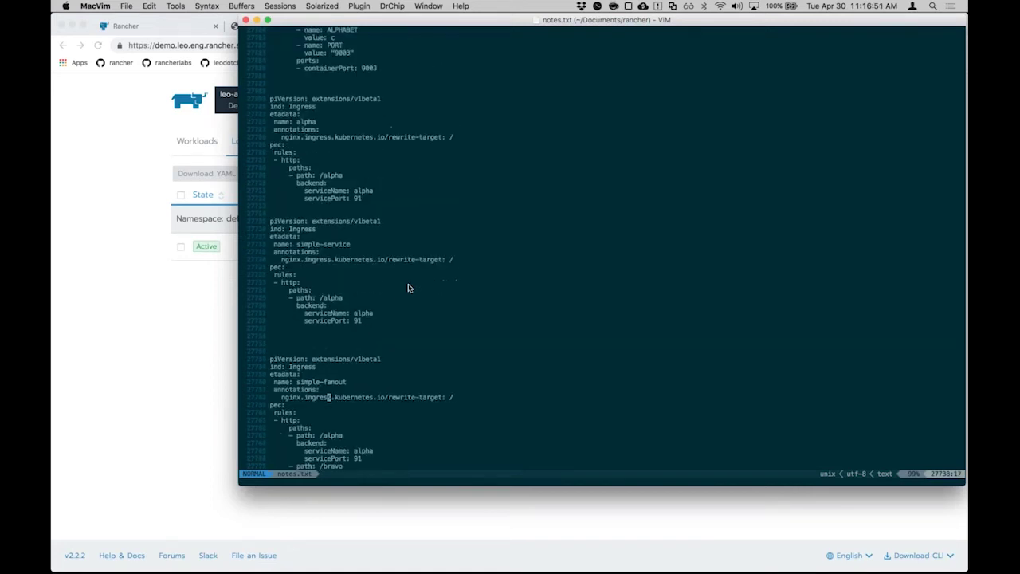
{"action": "scroll", "coordinate": [417, 316], "scroll_direction": "up", "scroll_amount": 1}
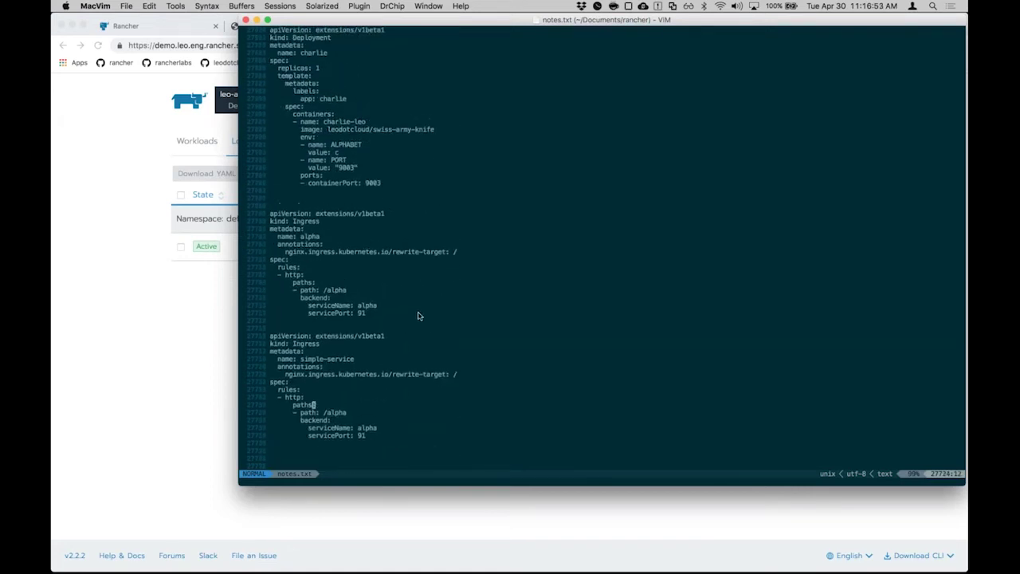
{"action": "scroll", "coordinate": [418, 316], "scroll_direction": "up", "scroll_amount": 1}
{"action": "left_click", "coordinate": [362, 320]}
{"action": "left_click_drag", "start_coordinate": [362, 321], "coordinate": [246, 222]}
{"action": "key", "text": "super+c"}
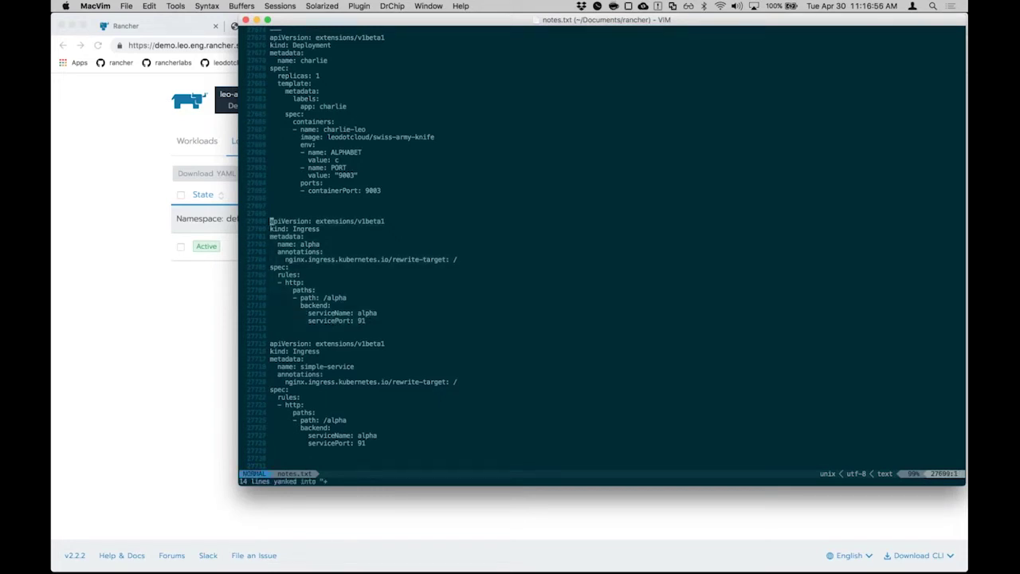
Return to Rancher, view the Default project's workloads, and inspect the alpha record in Service Discovery
{"action": "left_click", "coordinate": [145, 361]}
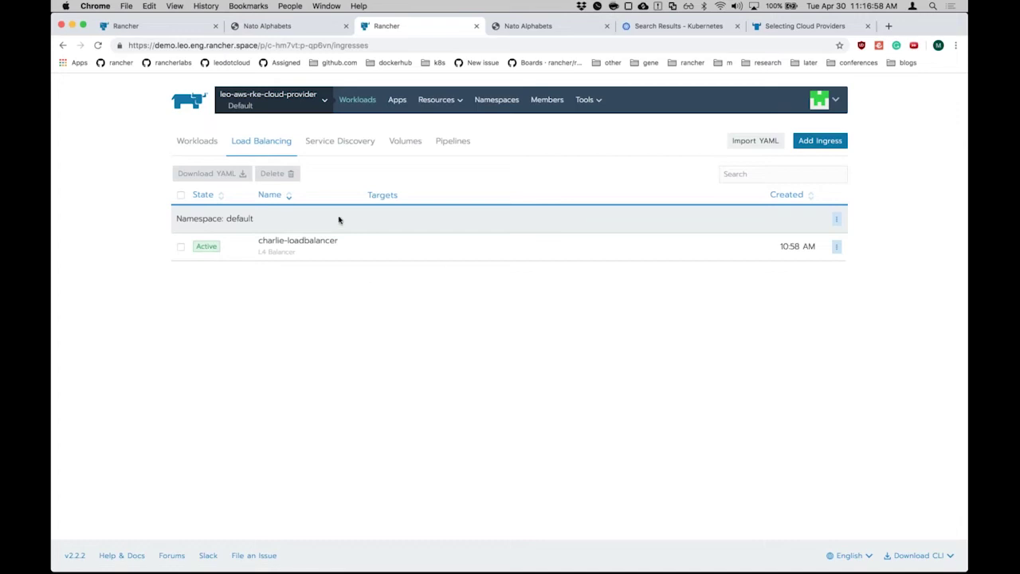
{"action": "left_click", "coordinate": [200, 144]}
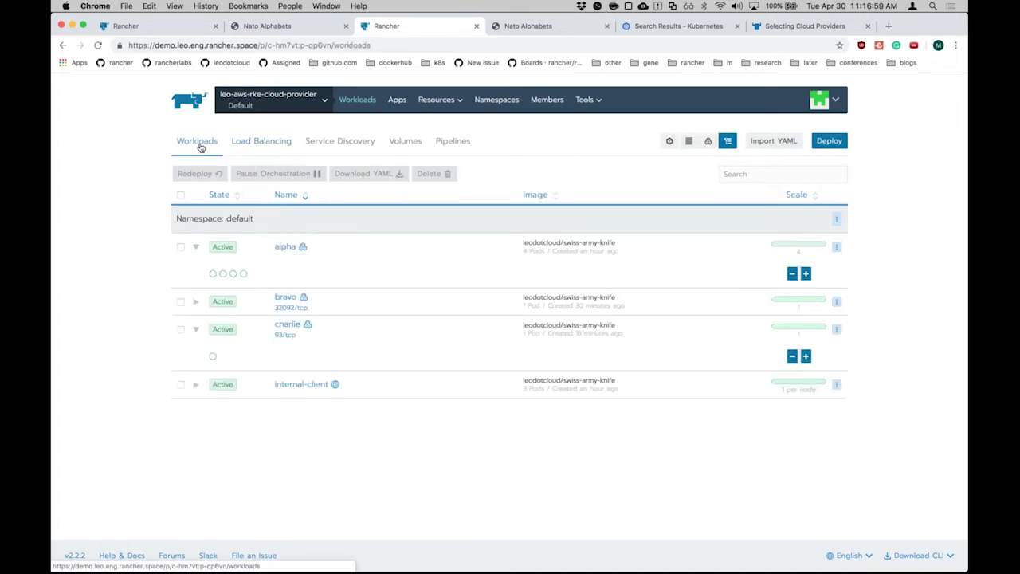
{"action": "left_click", "coordinate": [307, 143]}
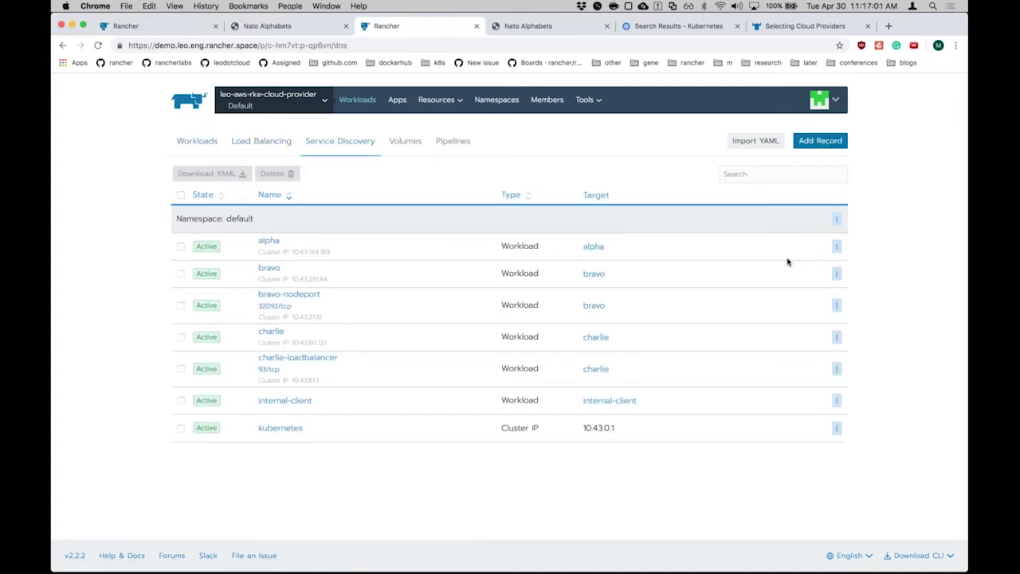
{"action": "left_click", "coordinate": [836, 250]}
{"action": "left_click", "coordinate": [801, 298]}
{"action": "left_click", "coordinate": [528, 211]}
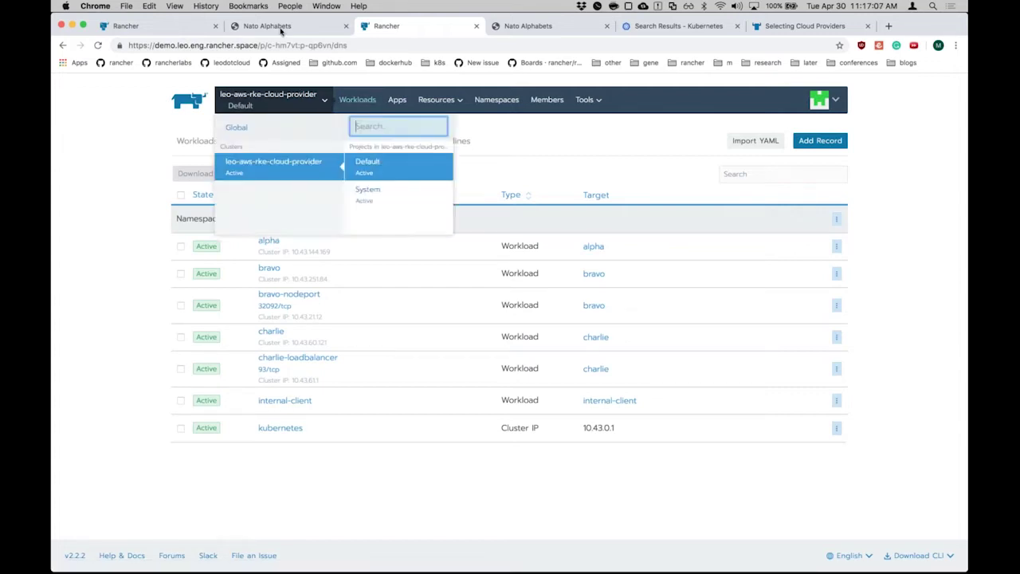
Close the Nato Alphabets page for Bravo and cancel the Amazon EC2 cluster creation form in the other Rancher page
{"action": "left_click", "coordinate": [271, 26]}
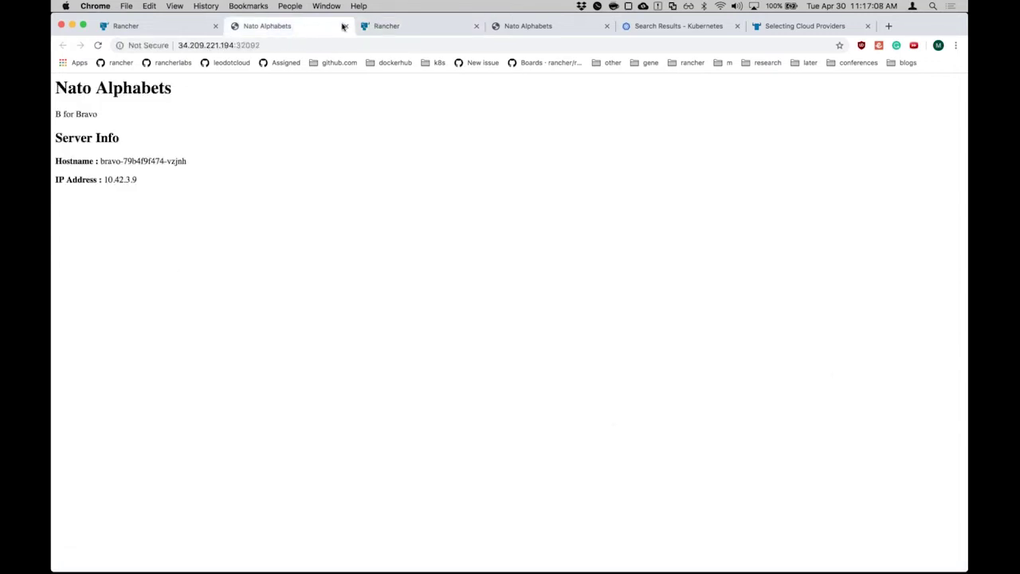
{"action": "left_click", "coordinate": [346, 26]}
{"action": "left_click", "coordinate": [319, 26]}
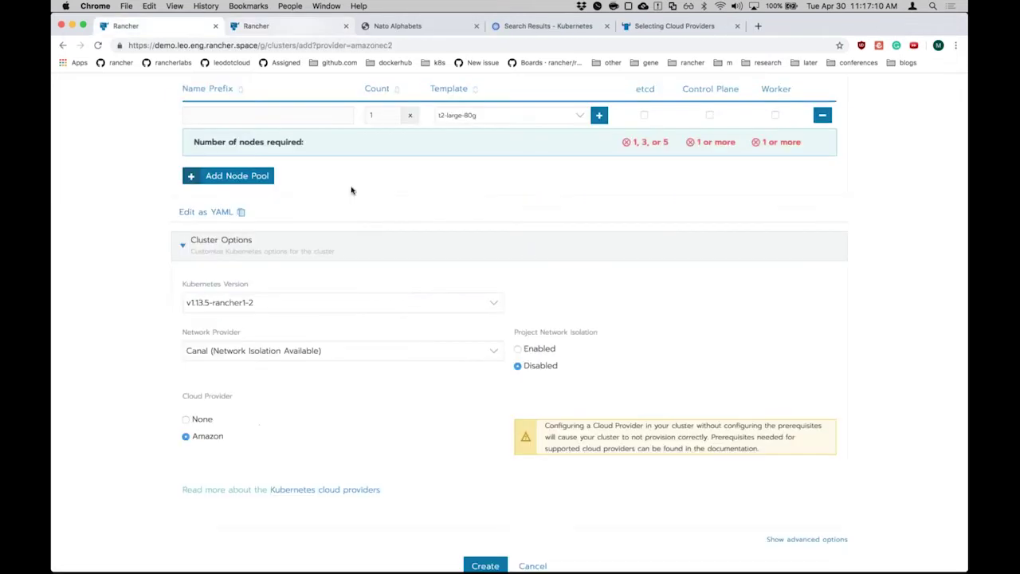
{"action": "scroll", "coordinate": [427, 206], "scroll_direction": "up", "scroll_amount": 3}
{"action": "scroll", "coordinate": [428, 206], "scroll_direction": "down", "scroll_amount": 5}
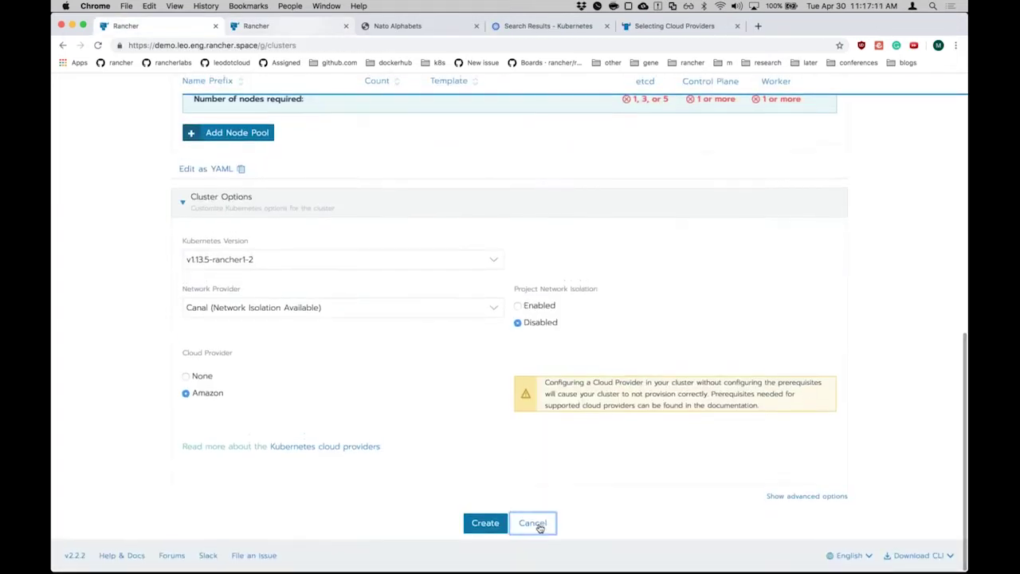
{"action": "left_click", "coordinate": [537, 522]}
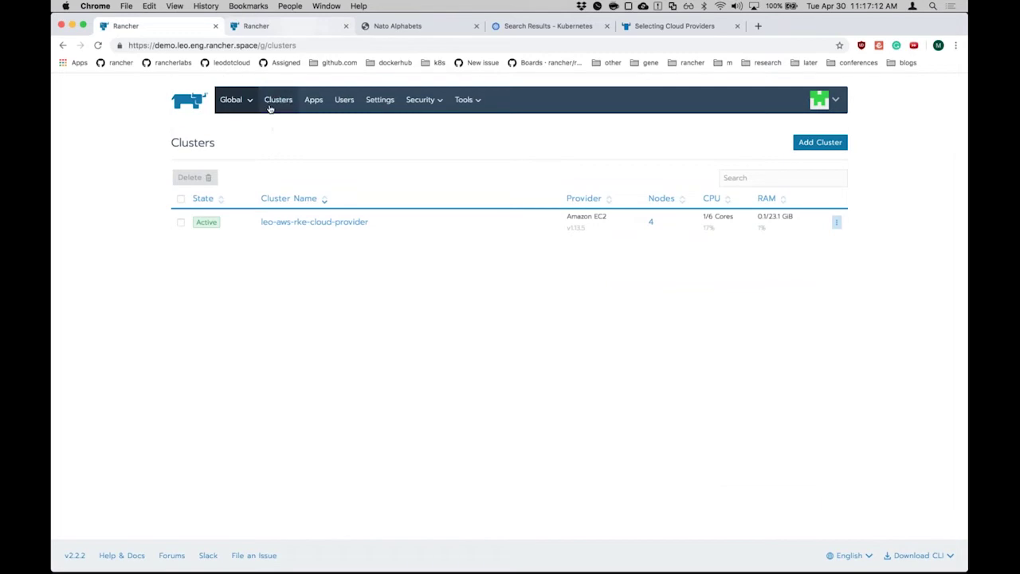
Launch kubectl for the leo-aws-rke-cloud-provider cluster and run kubectl get svc alpha
{"action": "left_click", "coordinate": [296, 223]}
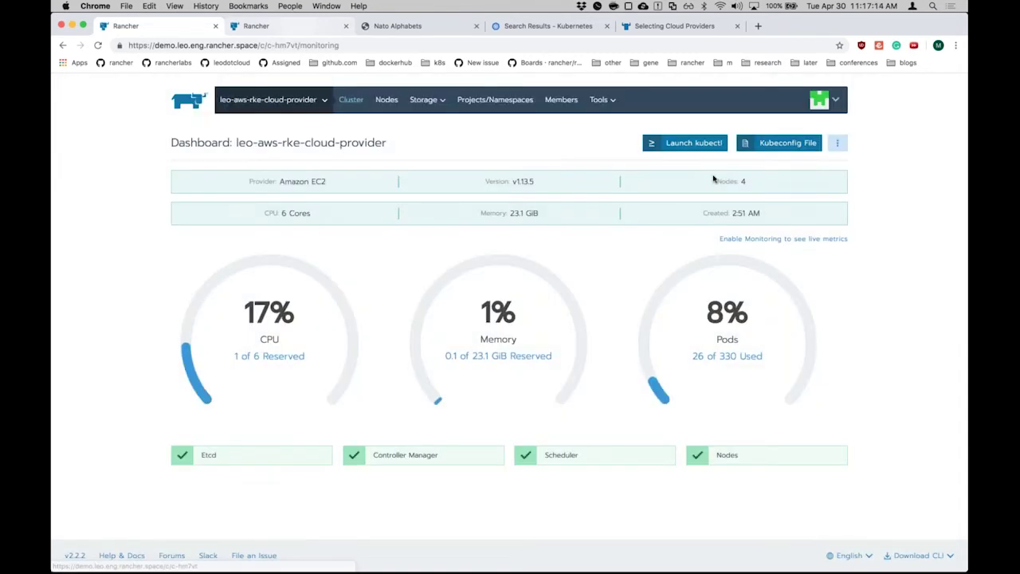
{"action": "left_click", "coordinate": [686, 144]}
{"action": "type", "text": "k"}
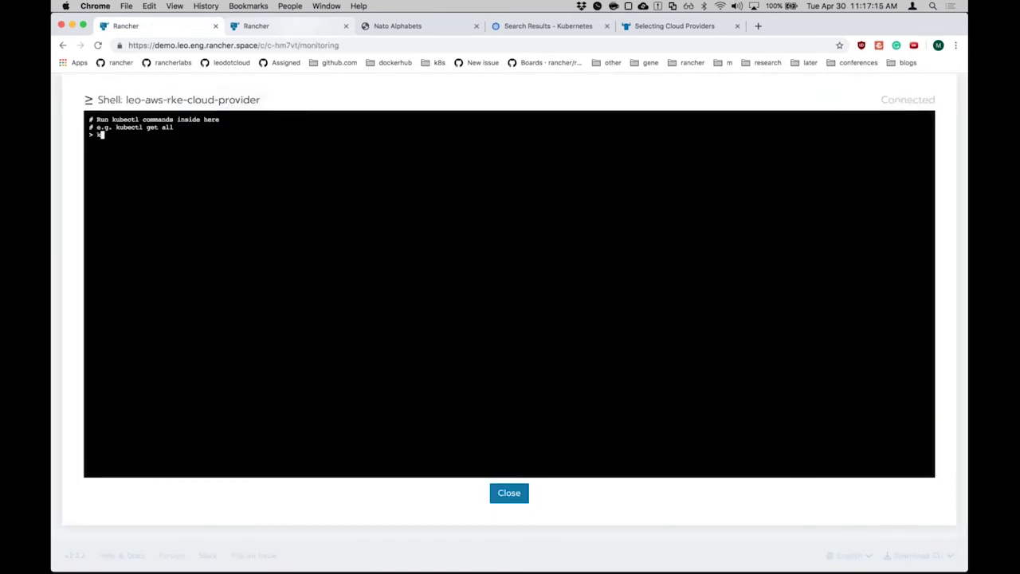
{"action": "type", "text": "ubectl get svc alpha"}
{"action": "key", "text": "Return"}
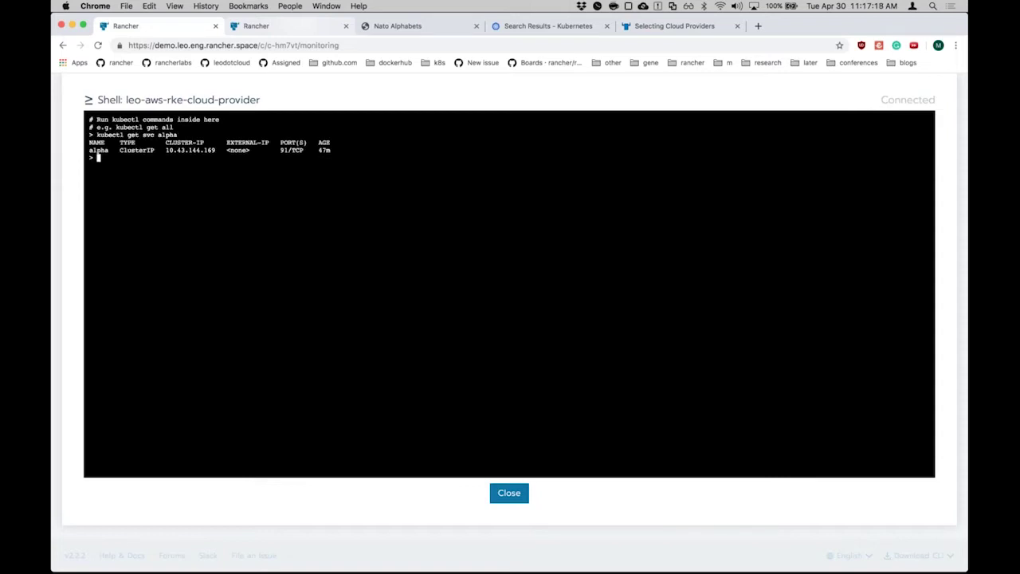
Display the alpha service definition with kubectl get svc alpha -o yaml
{"action": "key", "text": "Up"}
{"action": "type", "text": "-o yaml"}
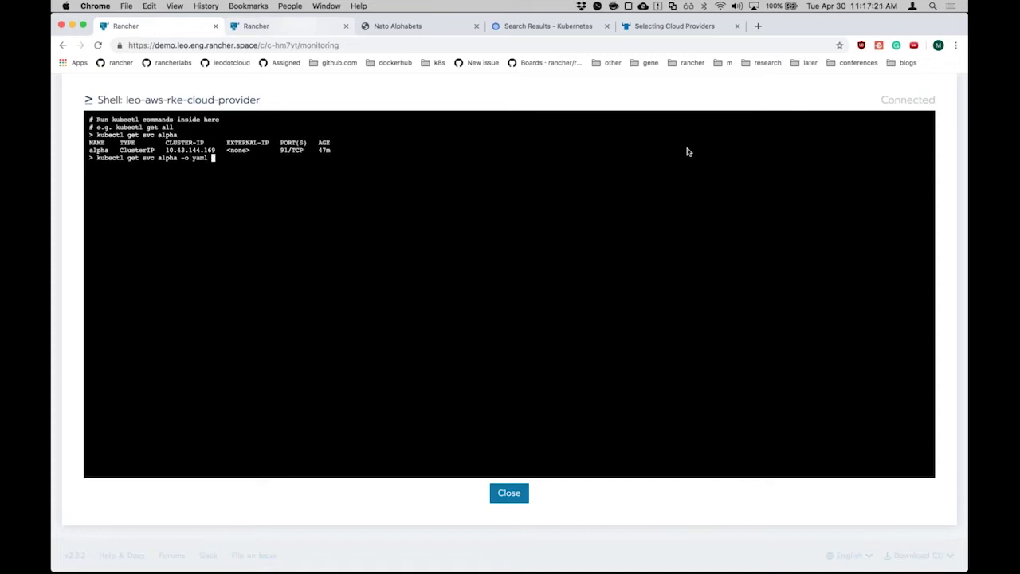
{"action": "key", "text": "Return"}
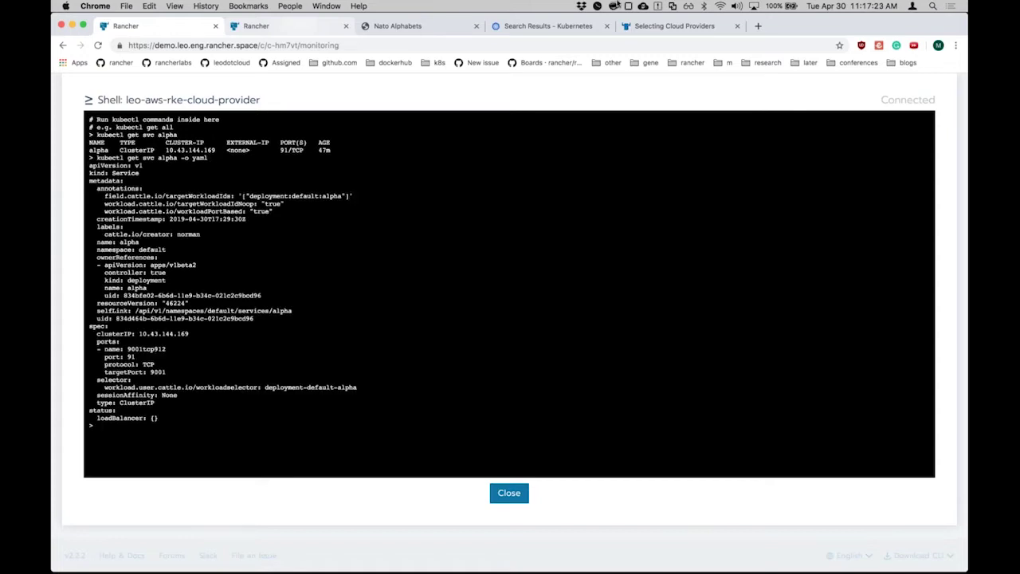
Import an Ingress manifest named alpha into the Default project, routing /alpha to service alpha on port 91 with rewrite-target /
{"action": "left_click", "coordinate": [256, 29]}
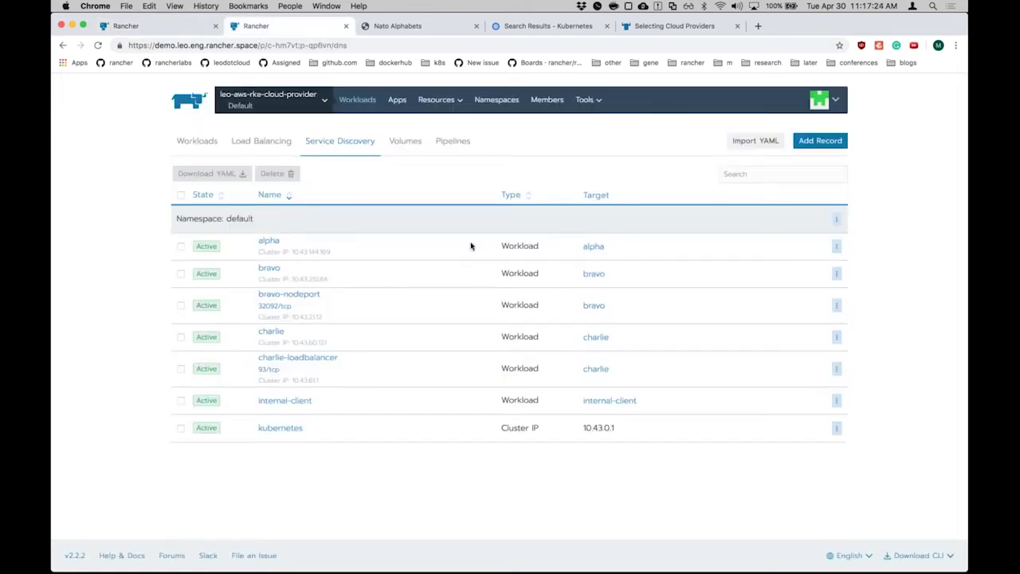
{"action": "left_click", "coordinate": [268, 153]}
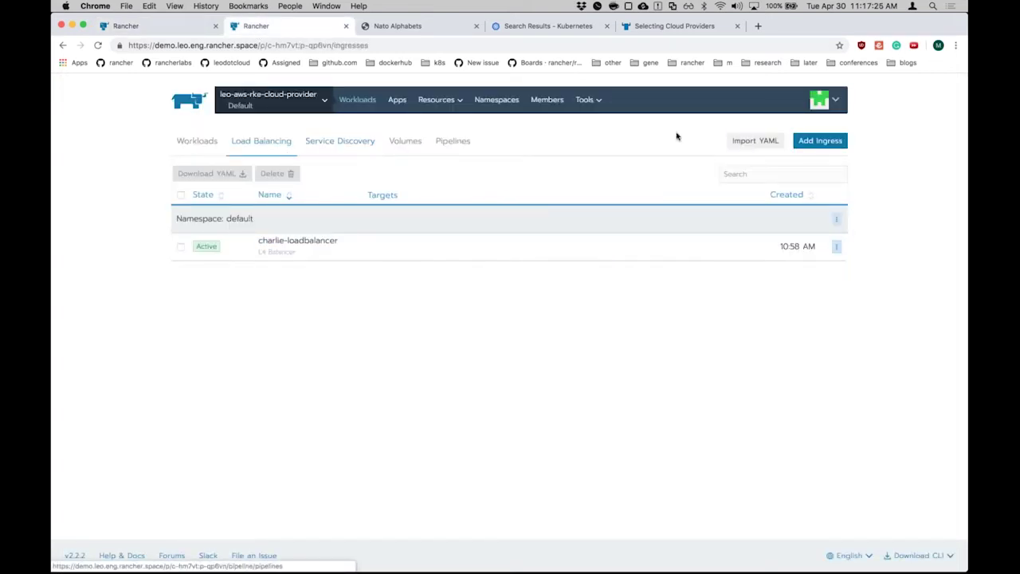
{"action": "left_click", "coordinate": [749, 144]}
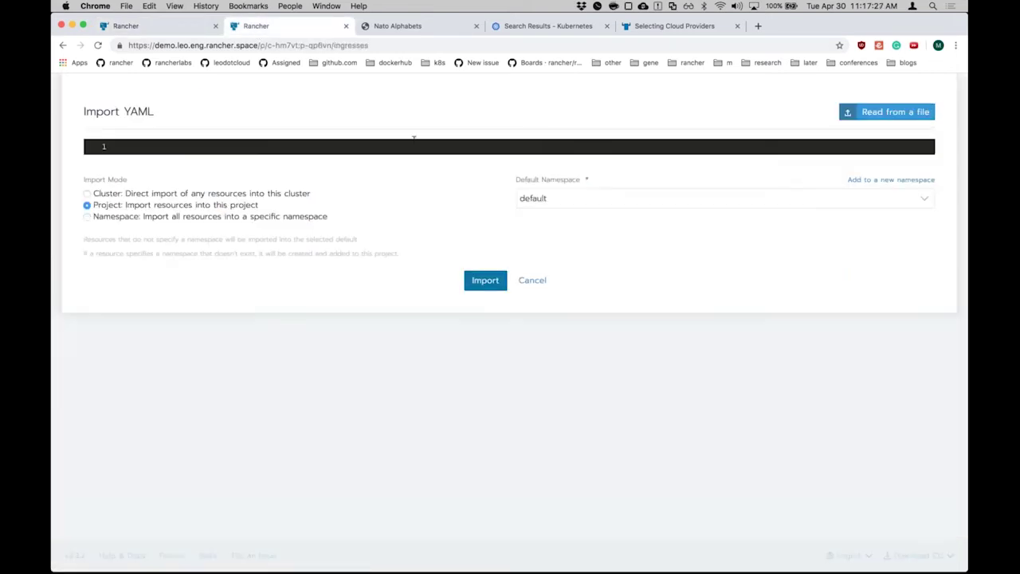
{"action": "type", "text": "apiVersion: extensions/v1beta1 kind: Ingress metadata:   name: alpha   annotations:     nginx.ingress.kubernetes.io/rewrite-target: / spec:   rules:   - http:       paths:       - path: /alpha         backend:           serviceName: alpha           servicePort: 80"}
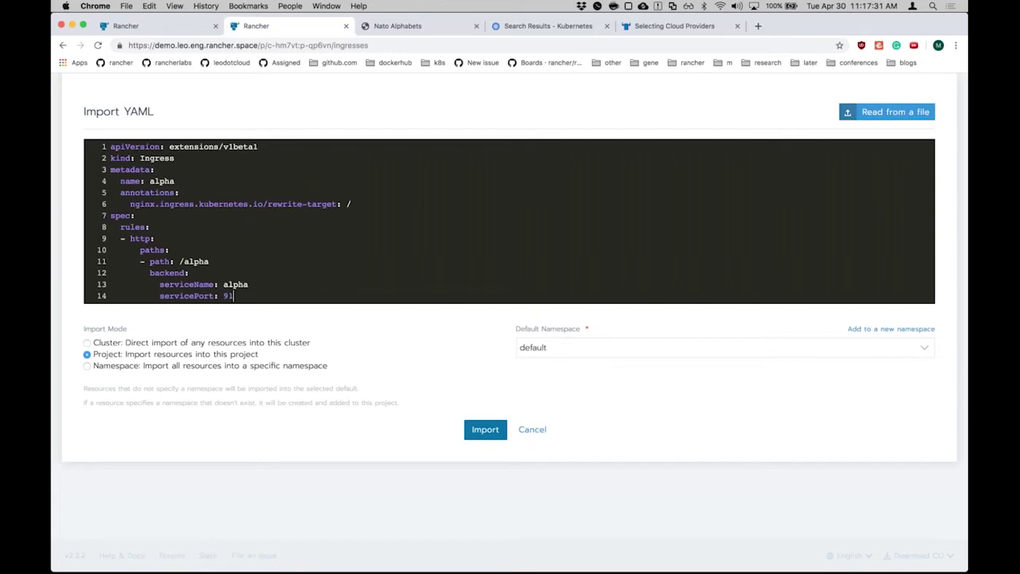
{"action": "left_click", "coordinate": [486, 431]}
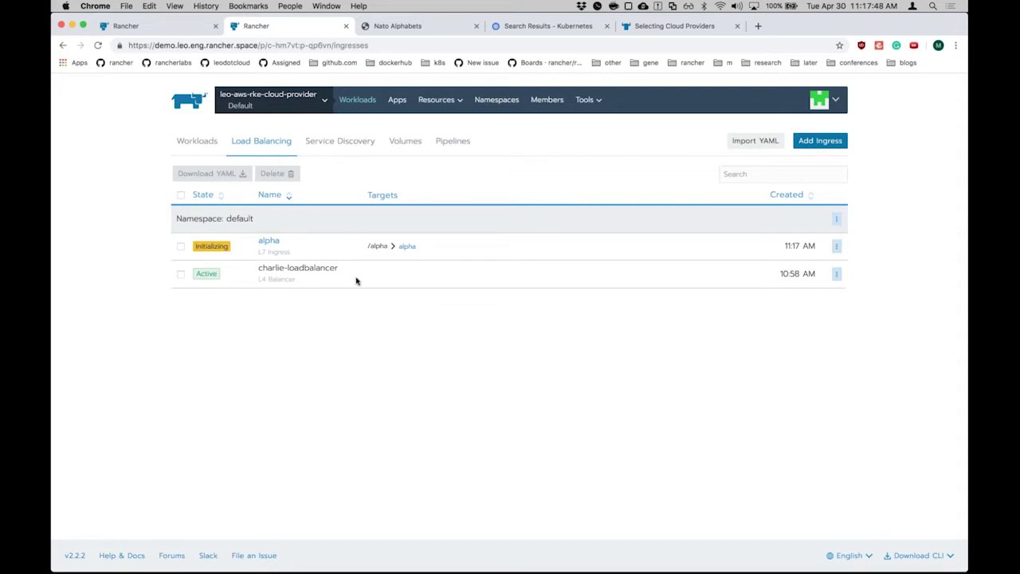
Return to the cluster's kubectl shell and display the alpha ingress definition with kubectl get ing alpha -o yaml
{"action": "left_click", "coordinate": [256, 105]}
{"action": "left_click", "coordinate": [288, 431]}
{"action": "left_click", "coordinate": [142, 27]}
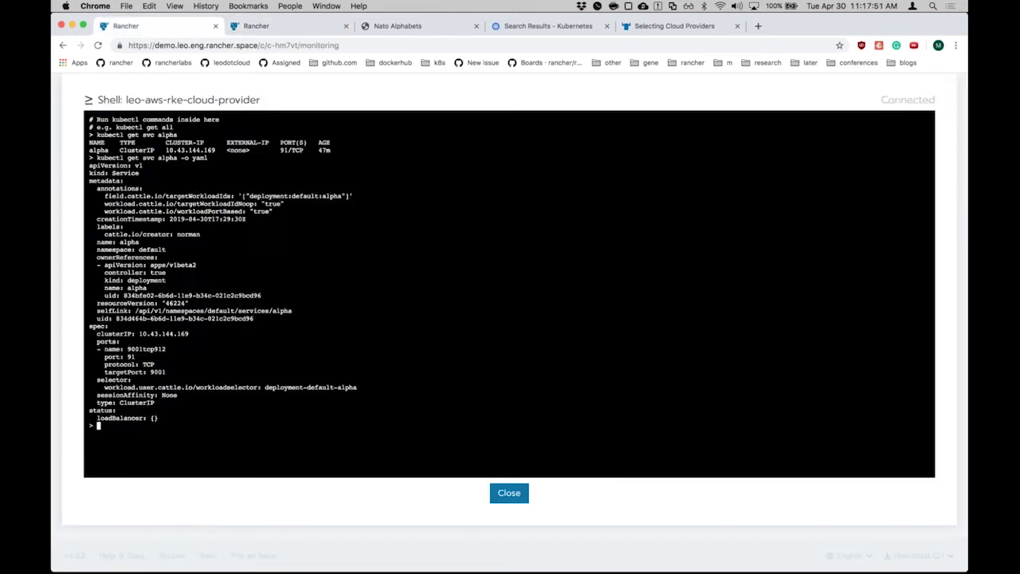
{"action": "key", "text": "Up"}
{"action": "key", "text": "BackSpace"}
{"action": "key", "text": "BackSpace"}
{"action": "key", "text": "BackSpace"}
{"action": "key", "text": "BackSpace"}
{"action": "key", "text": "BackSpace"}
{"action": "key", "text": "BackSpace"}
{"action": "key", "text": "BackSpace"}
{"action": "key", "text": "BackSpace"}
{"action": "key", "text": "BackSpace"}
{"action": "key", "text": "BackSpace"}
{"action": "key", "text": "BackSpace"}
{"action": "key", "text": "BackSpace"}
{"action": "key", "text": "BackSpace"}
{"action": "key", "text": "BackSpace"}
{"action": "key", "text": "BackSpace"}
{"action": "key", "text": "BackSpace"}
{"action": "key", "text": "BackSpace"}
{"action": "type", "text": "ing alpha -o yaml"}
{"action": "key", "text": "Return"}
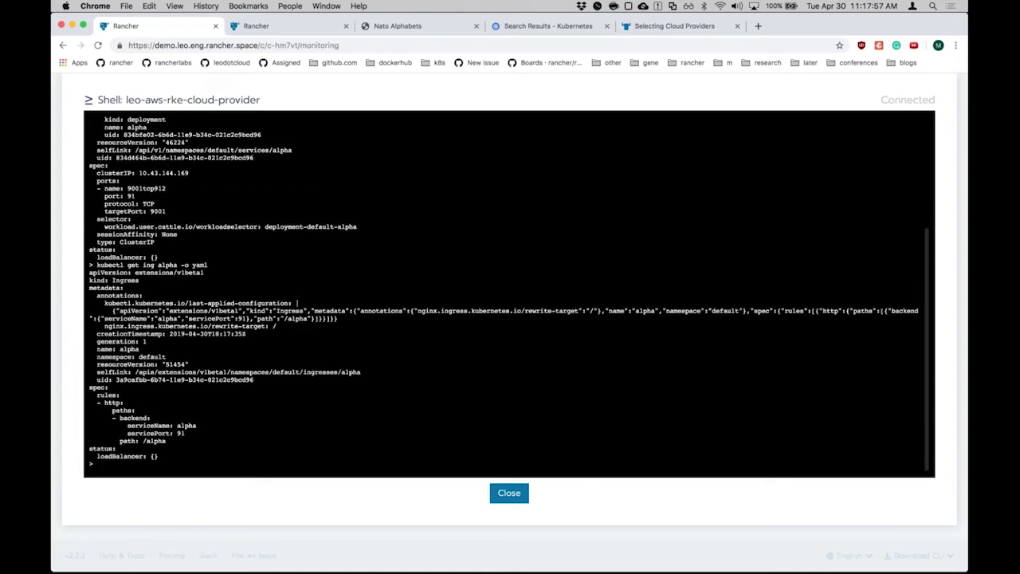
Rerun kubectl get ing alpha -o yaml and check the alpha ingress's state in the project's load balancing list
{"action": "key", "text": "Up"}
{"action": "key", "text": "Return"}
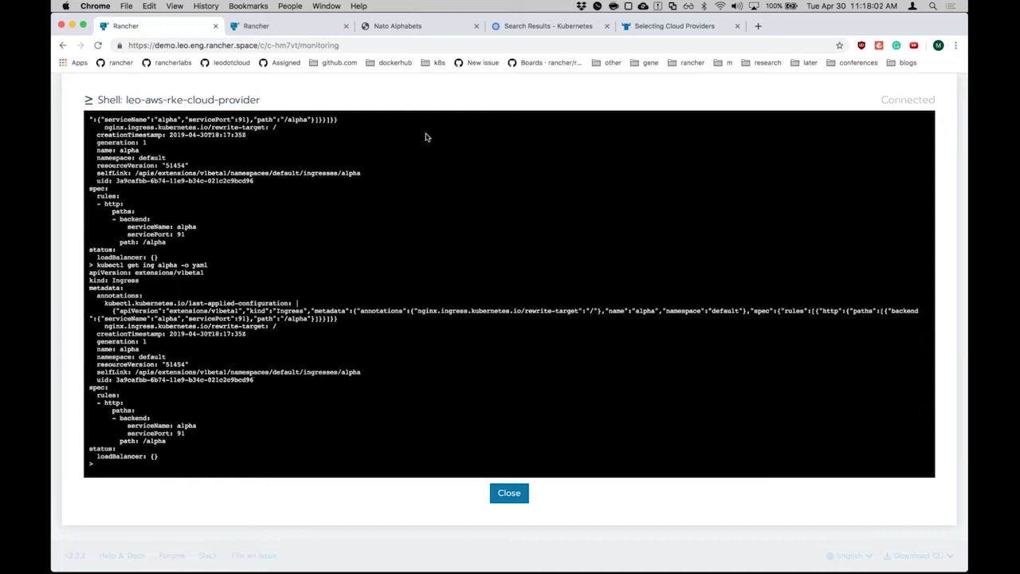
{"action": "left_click", "coordinate": [275, 27]}
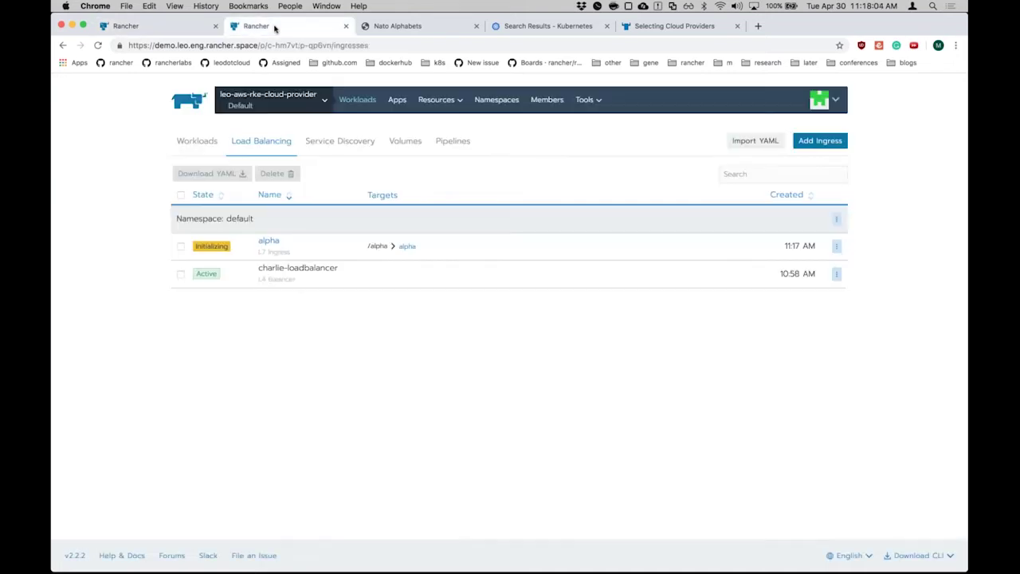
{"action": "left_click", "coordinate": [176, 31]}
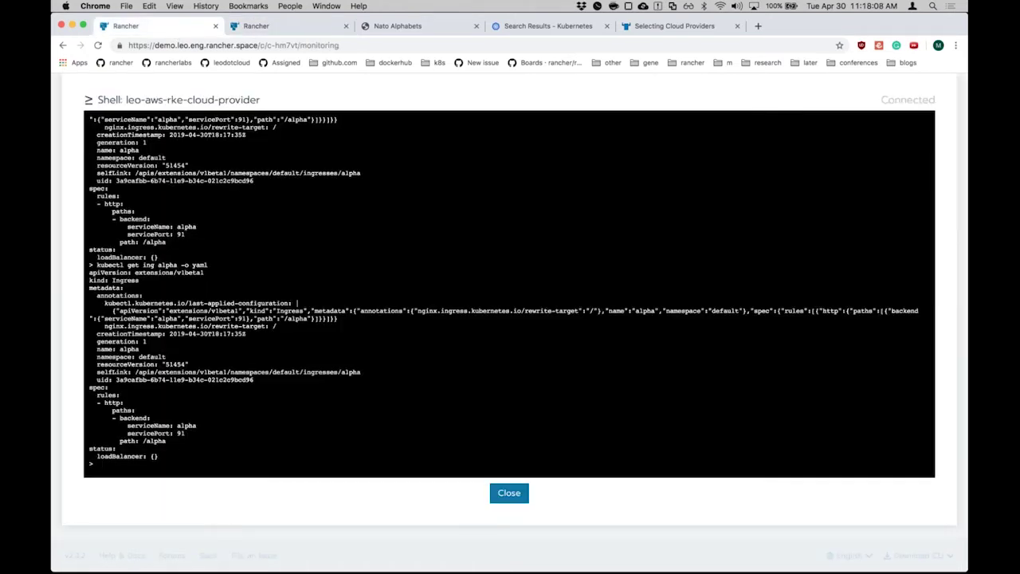
{"action": "scroll", "coordinate": [215, 445], "scroll_direction": "left", "scroll_amount": 3}
{"action": "key", "text": "ctrl+Right"}
{"action": "key", "text": "Left"}
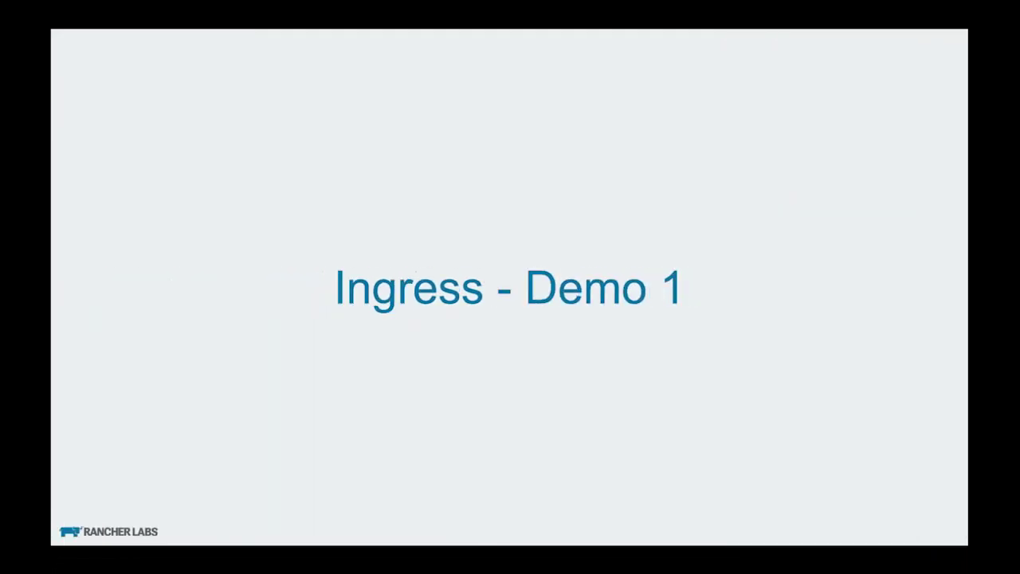
{"action": "key", "text": "Left"}
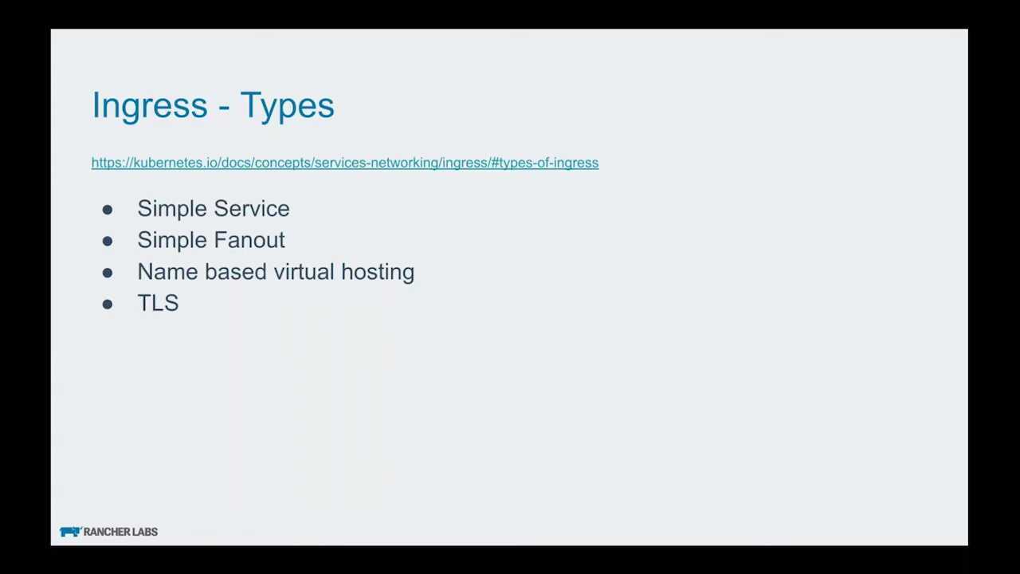
{"action": "key", "text": "Right"}
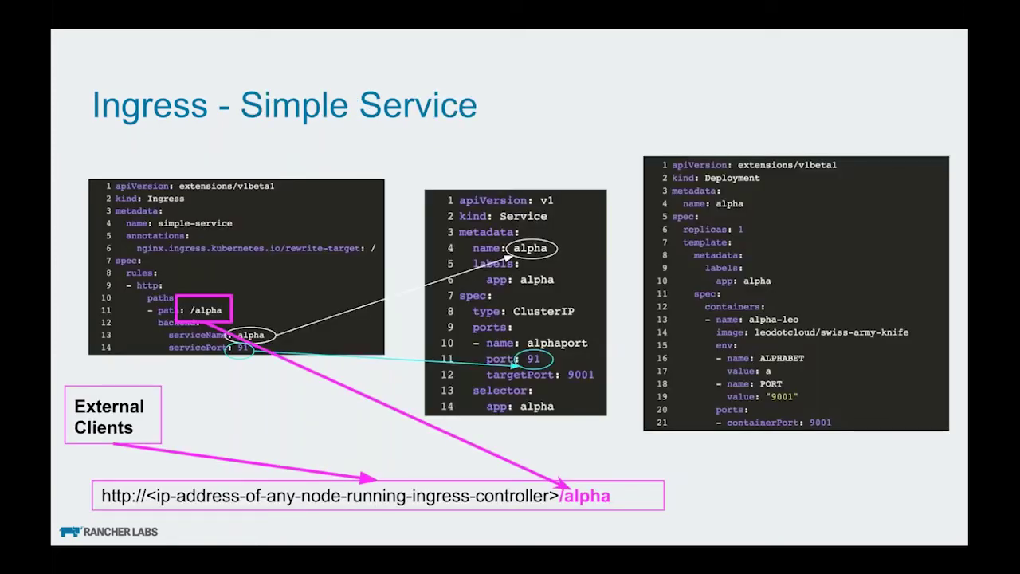
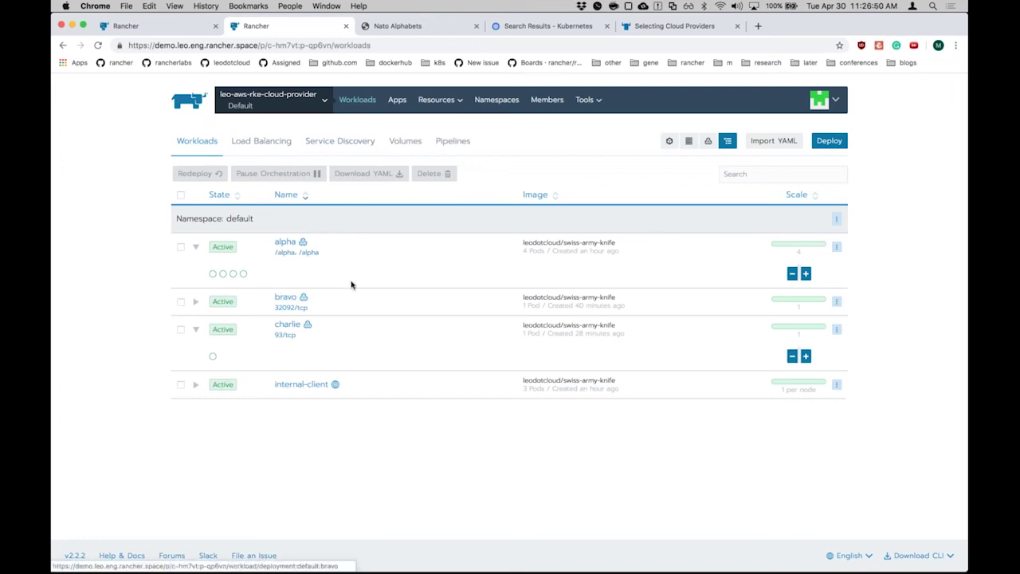
Start a new ingress named vhost-alpha in the default namespace and choose to specify a hostname for its rule
{"action": "left_click", "coordinate": [274, 150]}
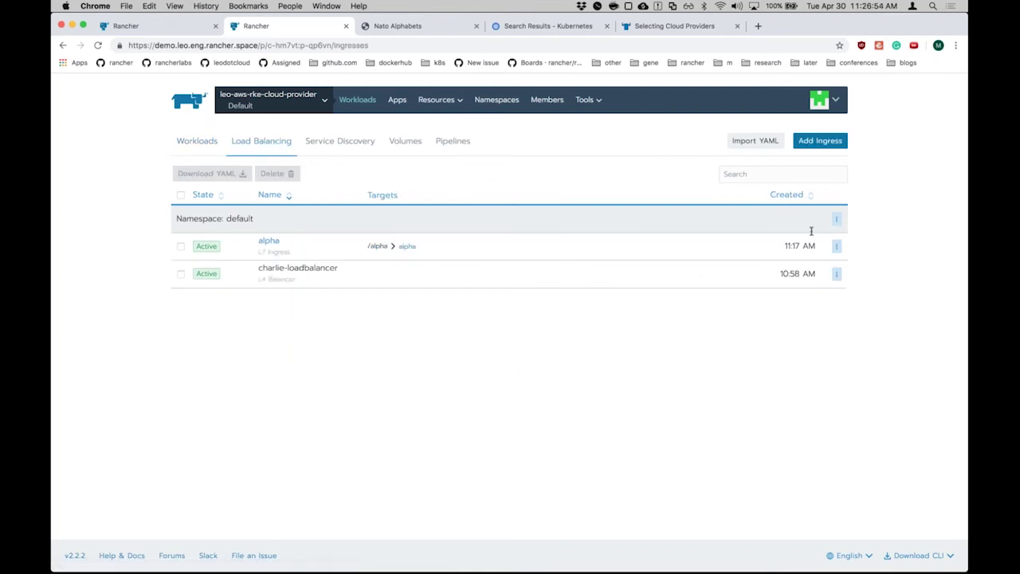
{"action": "left_click", "coordinate": [815, 141]}
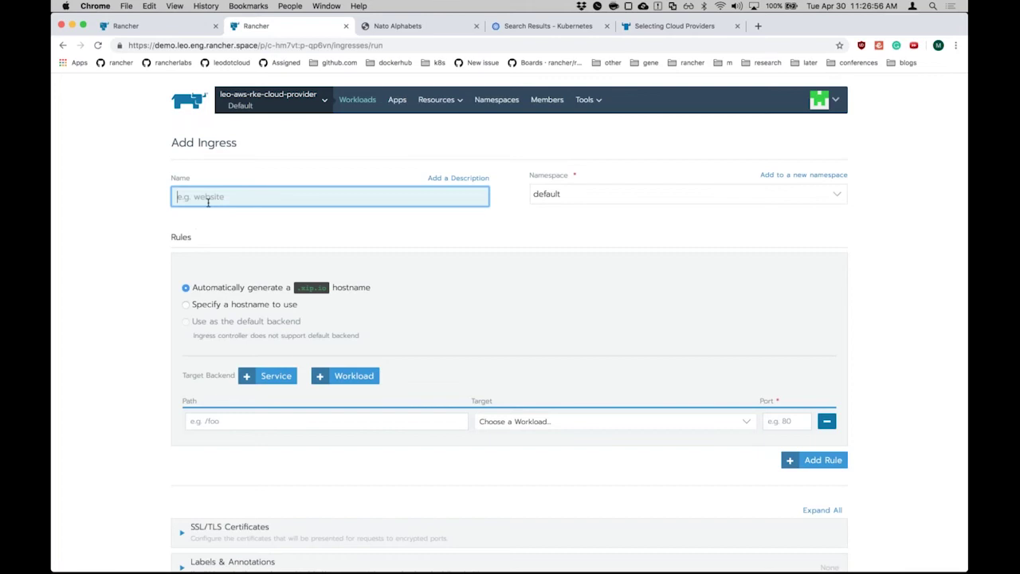
{"action": "type", "text": "vhost-alpha"}
{"action": "scroll", "coordinate": [476, 227], "scroll_direction": "down", "scroll_amount": 1}
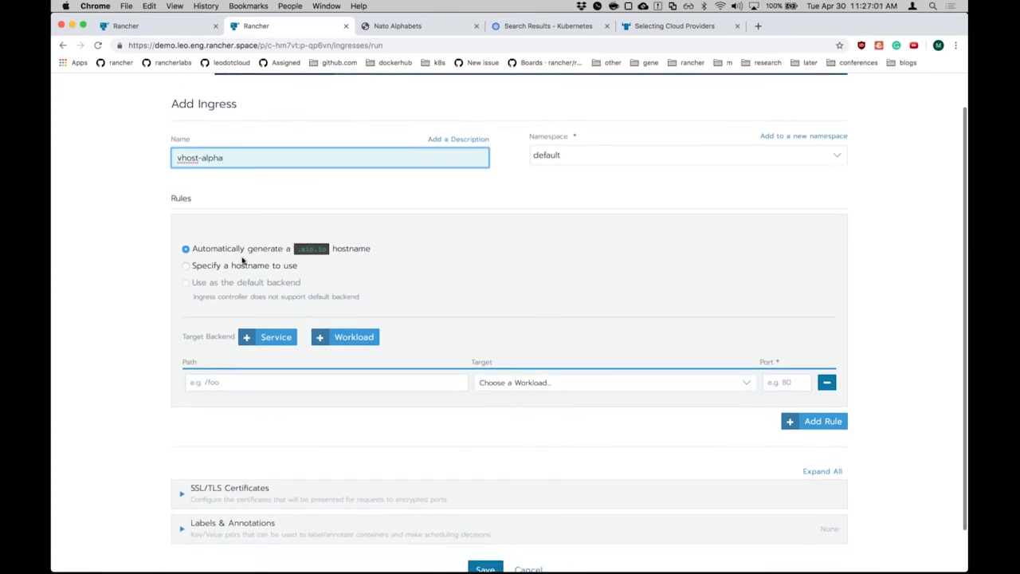
{"action": "left_click", "coordinate": [226, 269]}
{"action": "left_click", "coordinate": [564, 263]}
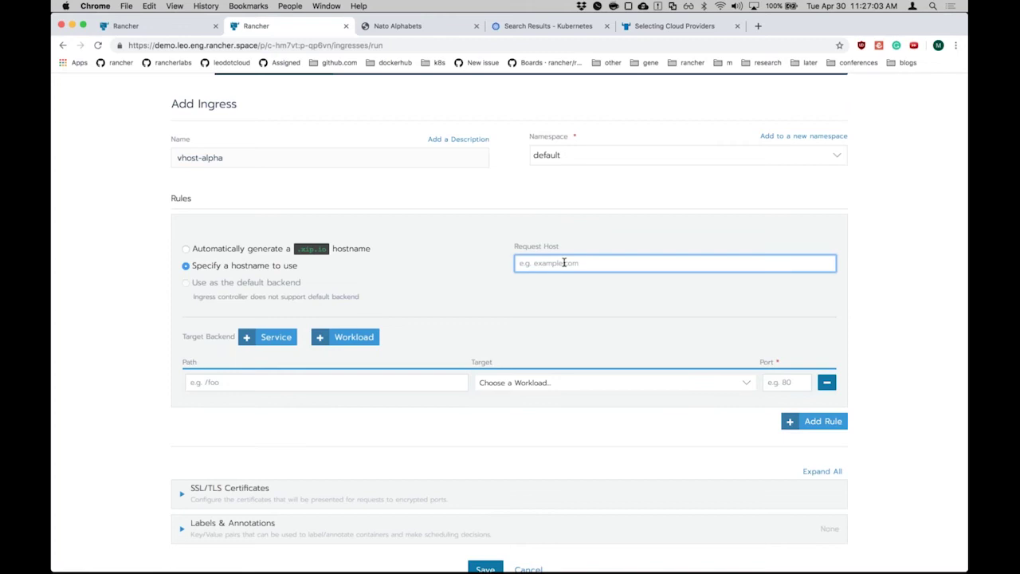
{"action": "key", "text": "ctrl+Left"}
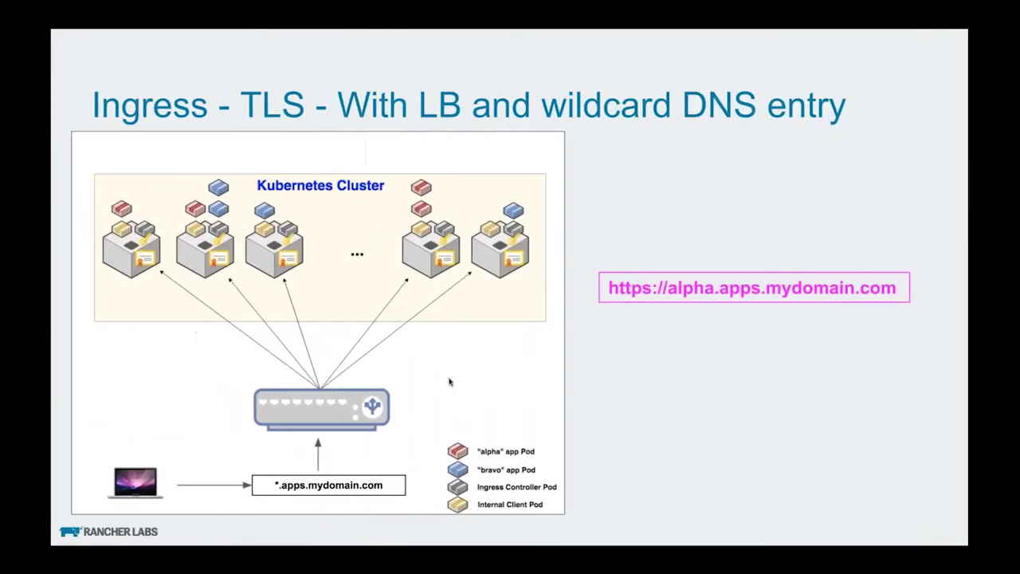
{"action": "key", "text": "Right"}
{"action": "key", "text": "Right"}
{"action": "key", "text": "Right"}
{"action": "key", "text": "Right"}
{"action": "key", "text": "Right"}
{"action": "key", "text": "Left"}
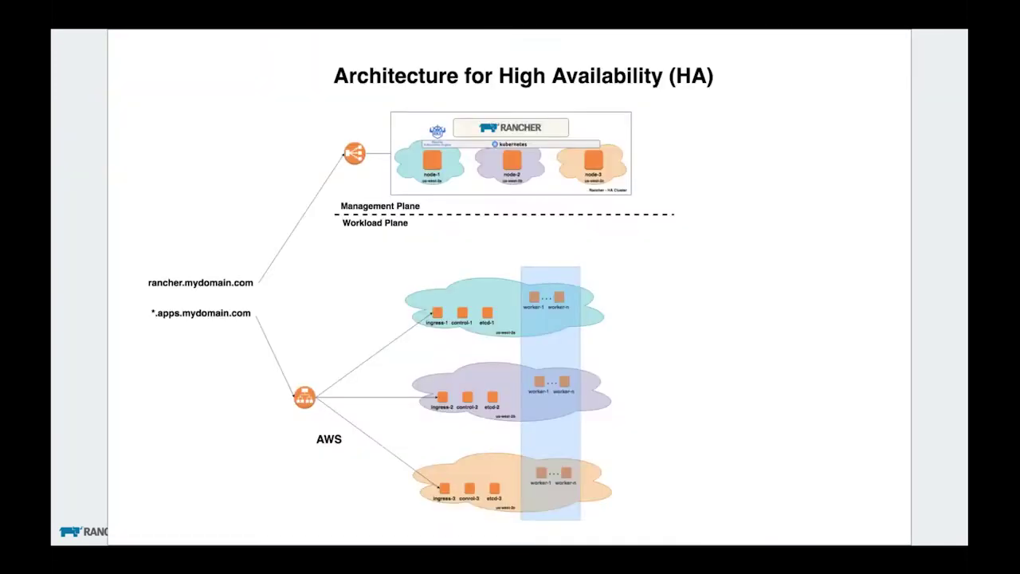
{"action": "key", "text": "Left"}
{"action": "key", "text": "Left"}
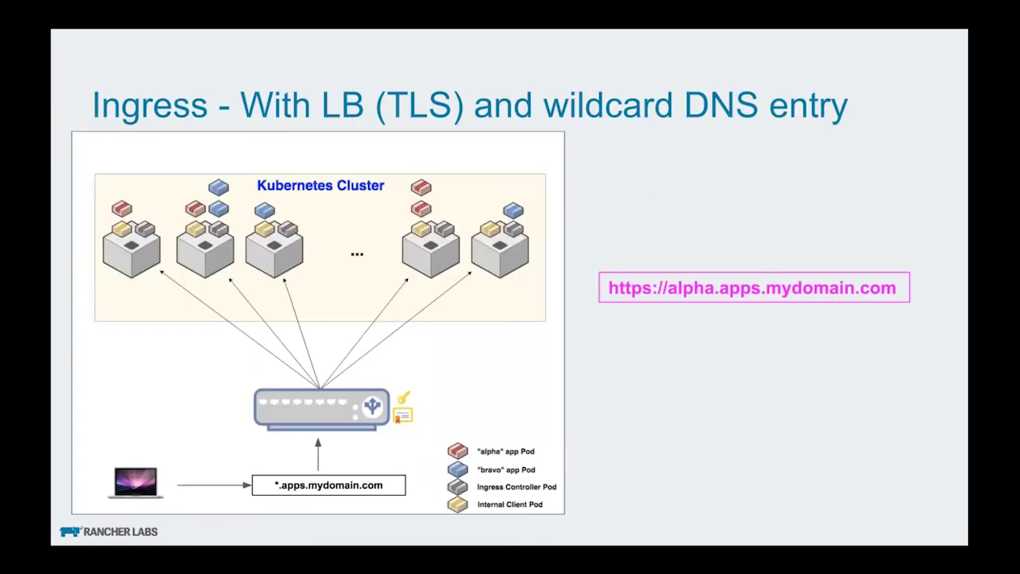
{"action": "key", "text": "Left"}
{"action": "key", "text": "Left"}
{"action": "key", "text": "Left"}
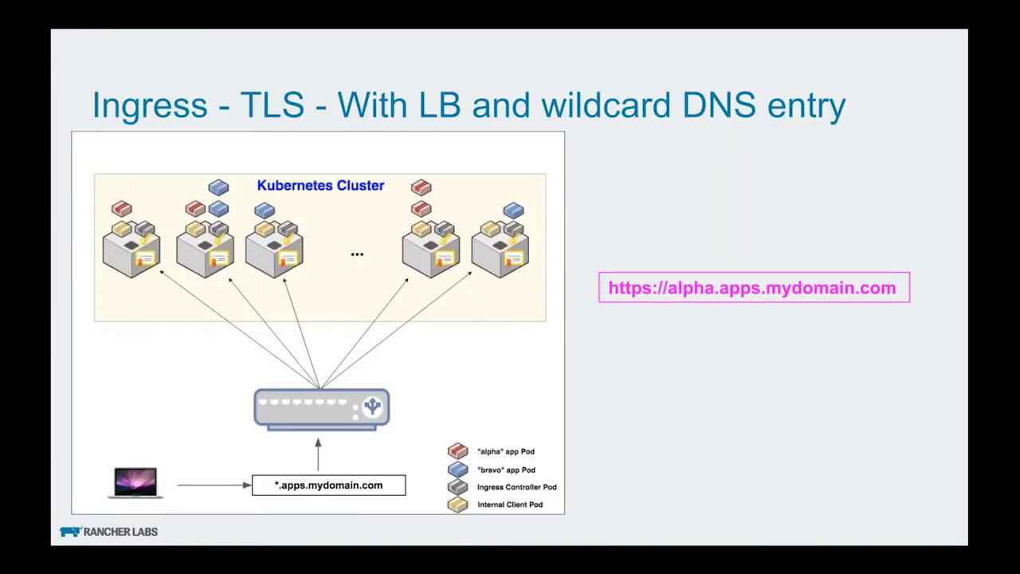
{"action": "key", "text": "ctrl+Right"}
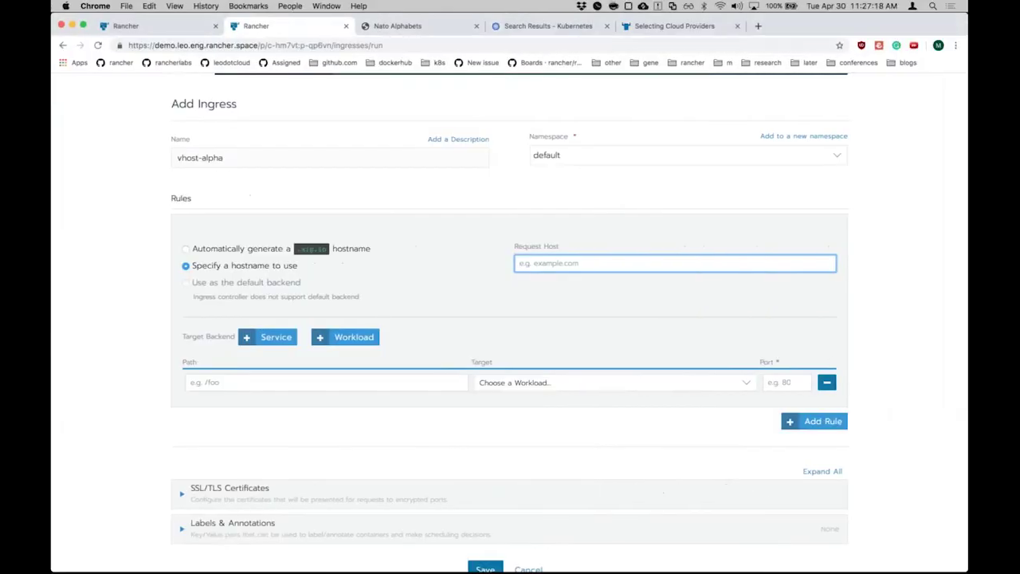
Switch to iTerm2 and look up the wildcard DNS entry with dig *.apps.leo.eng.rancher.space in the second terminal window
{"action": "key", "text": "super+Tab"}
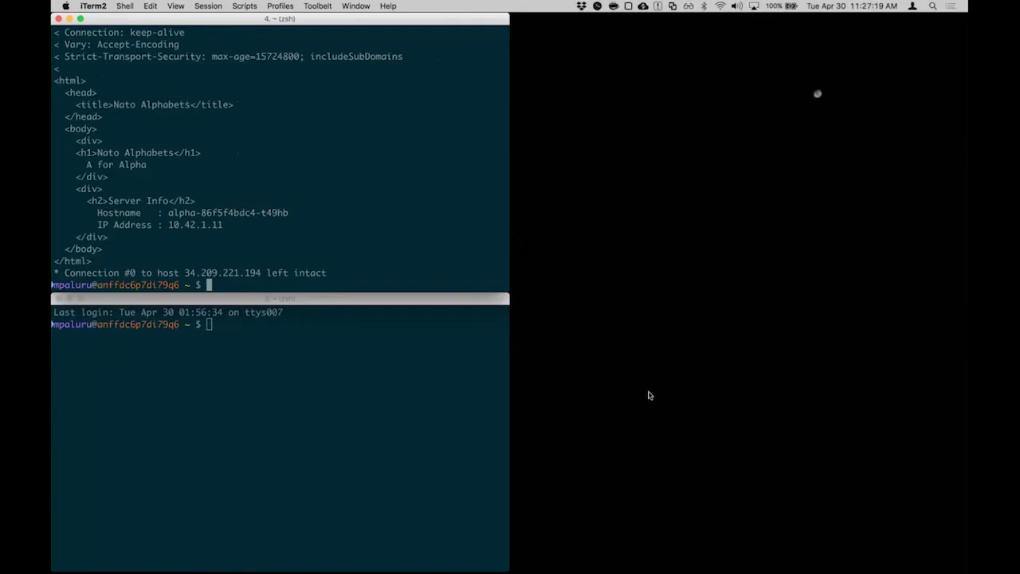
{"action": "key", "text": "super+bracketright"}
{"action": "type", "text": "dig *.appo"}
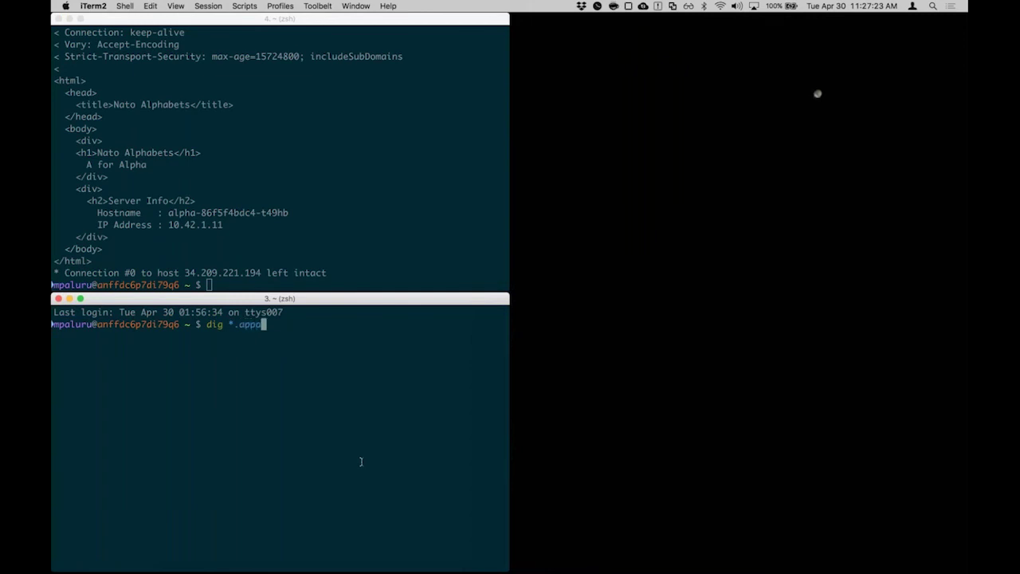
{"action": "key", "text": "BackSpace"}
{"action": "type", "text": "s.leo.eng.rancher.space"}
{"action": "key", "text": "Return"}
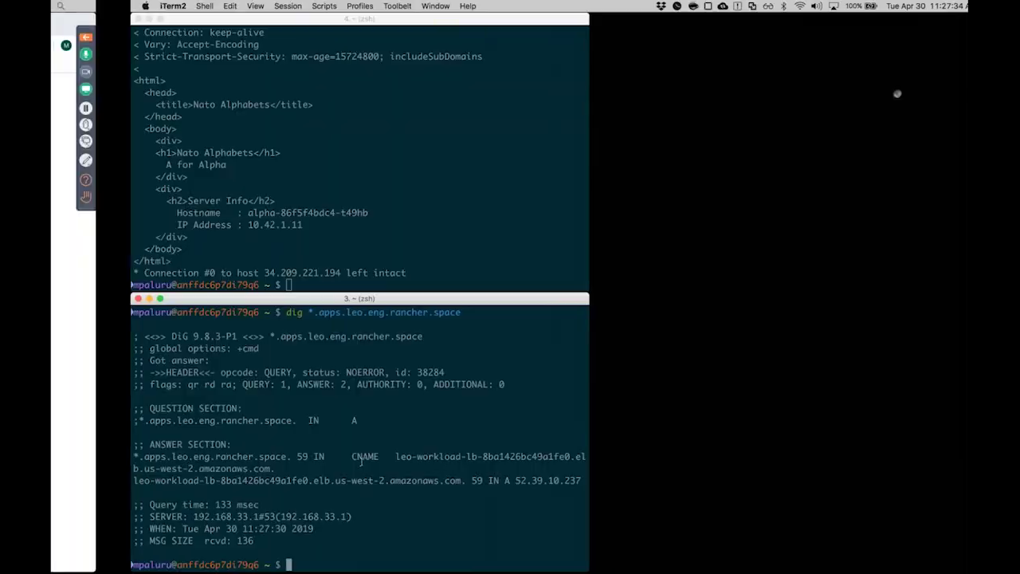
Back in Chrome, set the request host to alpha.apps.leo.rancher.space and replace the workload backend with a service backend
{"action": "key", "text": "super+Tab"}
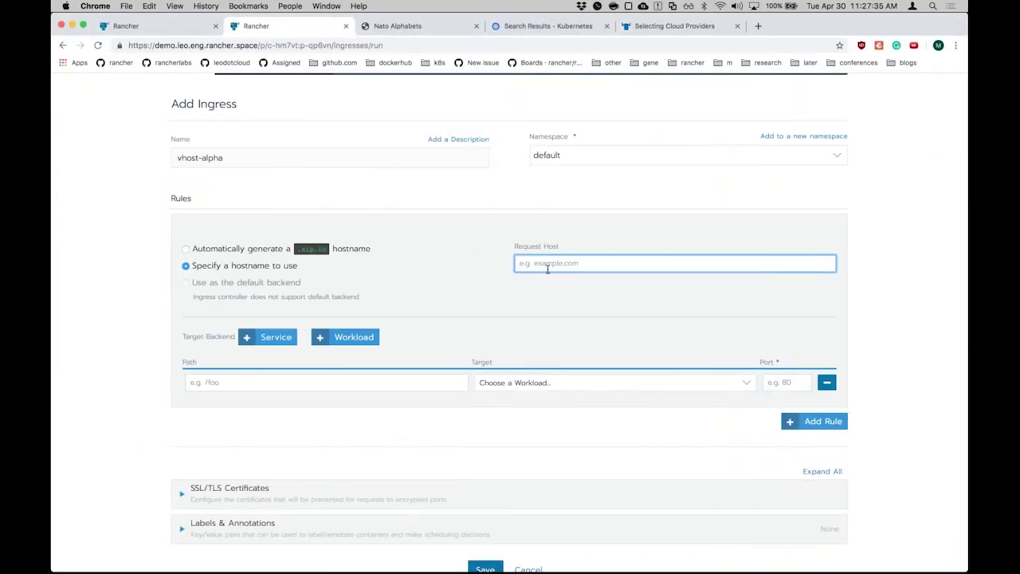
{"action": "type", "text": "alpha.apps.leo.rancher.space"}
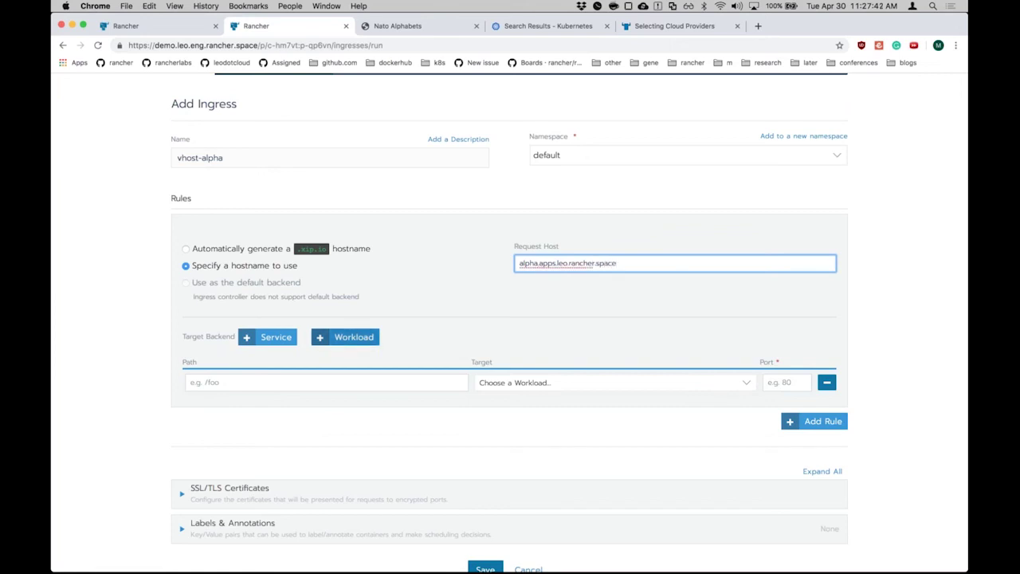
{"action": "left_click", "coordinate": [513, 383]}
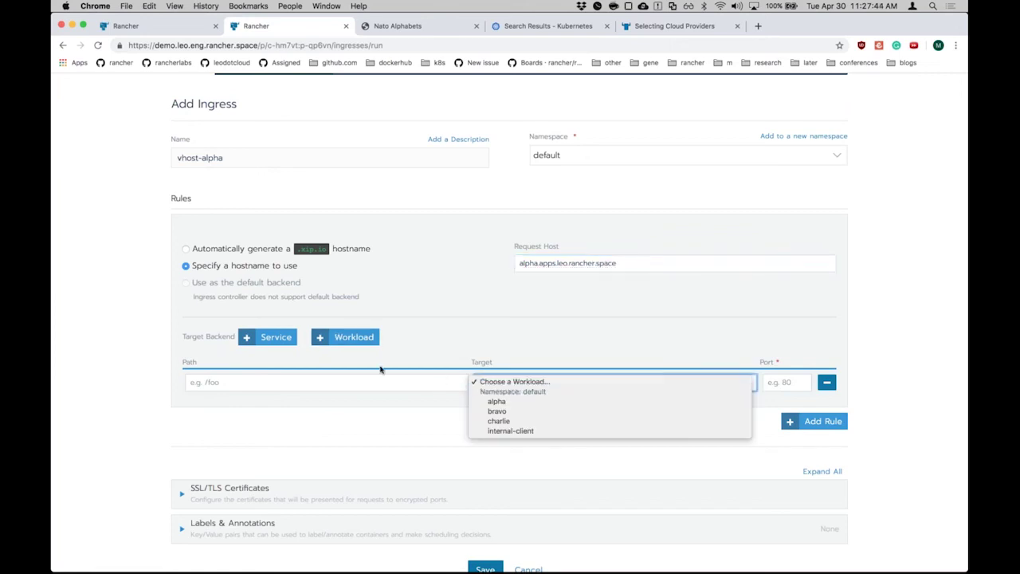
{"action": "left_click", "coordinate": [353, 369]}
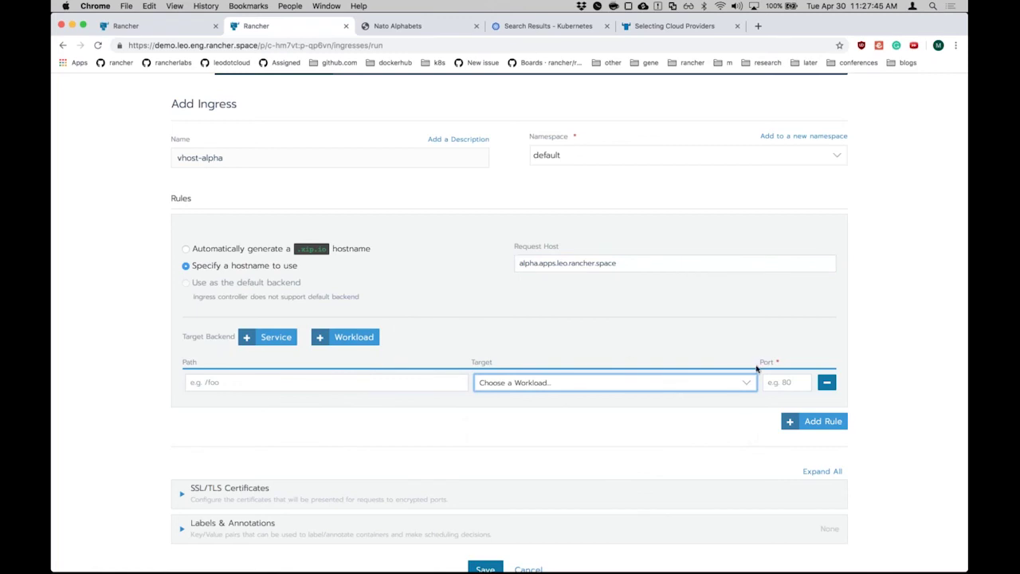
{"action": "left_click", "coordinate": [826, 383]}
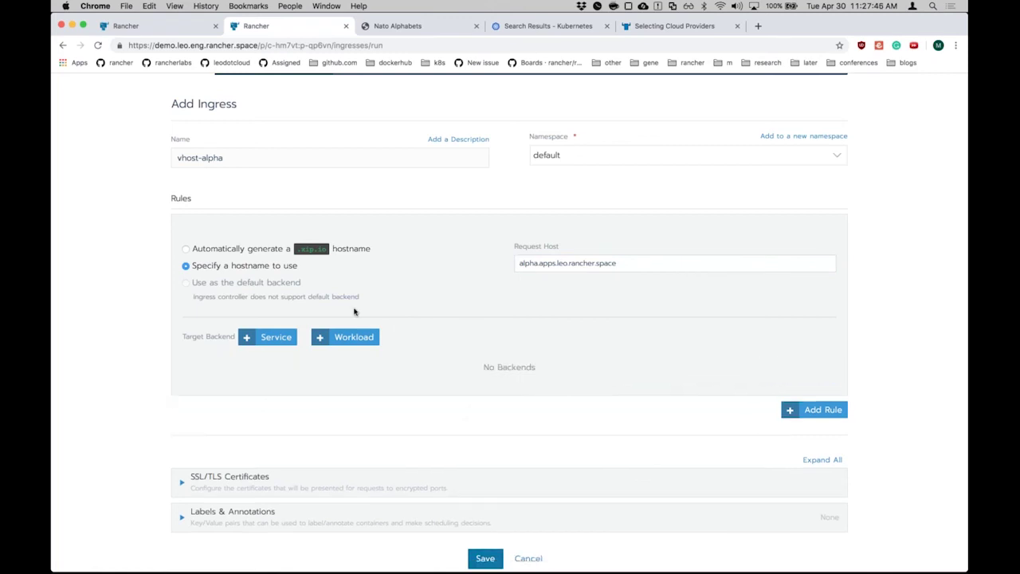
{"action": "left_click", "coordinate": [281, 337]}
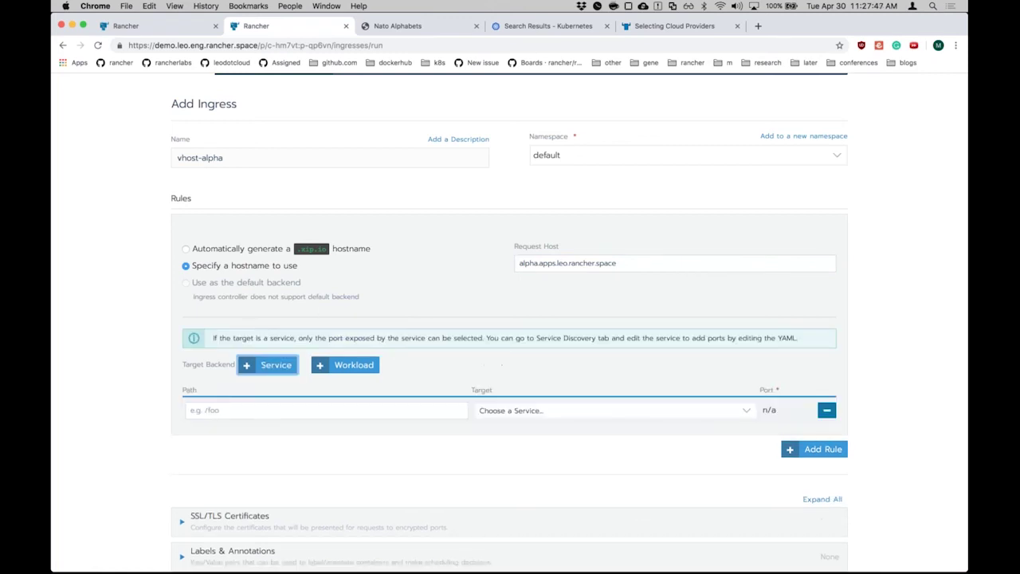
Choose the alpha service as the rule's target and save the vhost-alpha ingress
{"action": "left_click", "coordinate": [532, 410]}
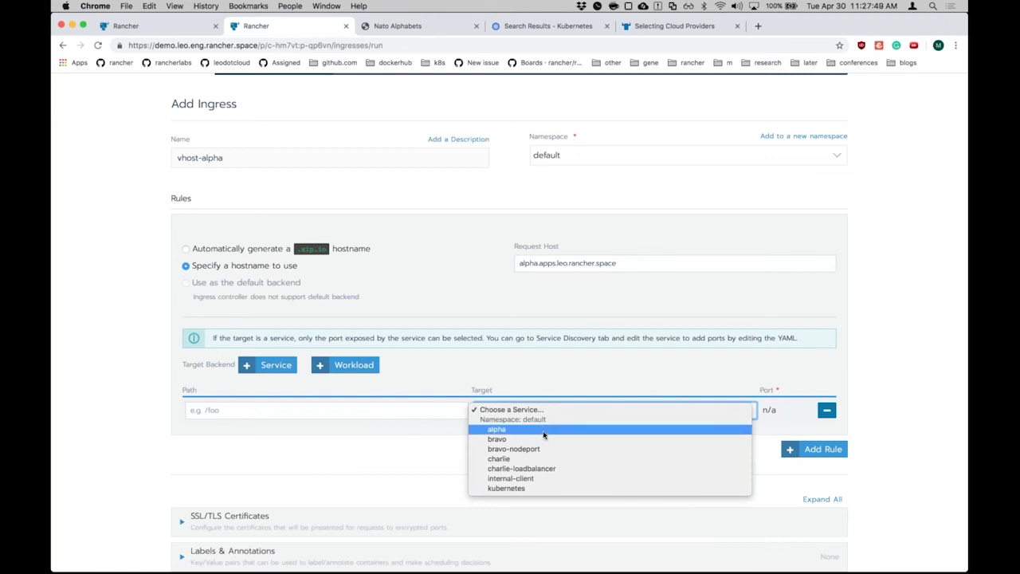
{"action": "left_click", "coordinate": [544, 431]}
{"action": "scroll", "coordinate": [790, 390], "scroll_direction": "down", "scroll_amount": 2}
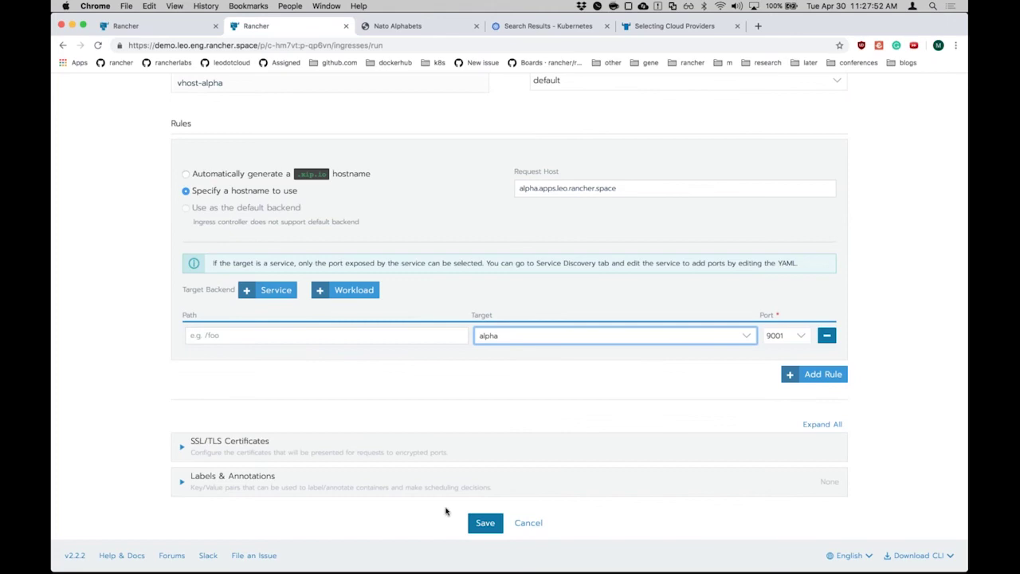
{"action": "left_click", "coordinate": [483, 524]}
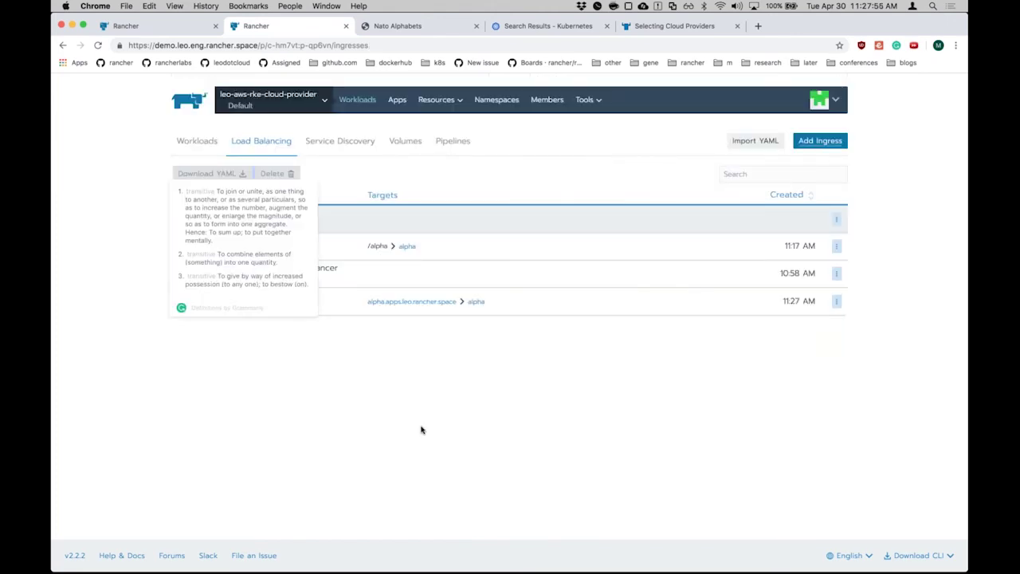
Start a new ingress named vhosts in the default namespace
{"action": "left_click", "coordinate": [254, 434]}
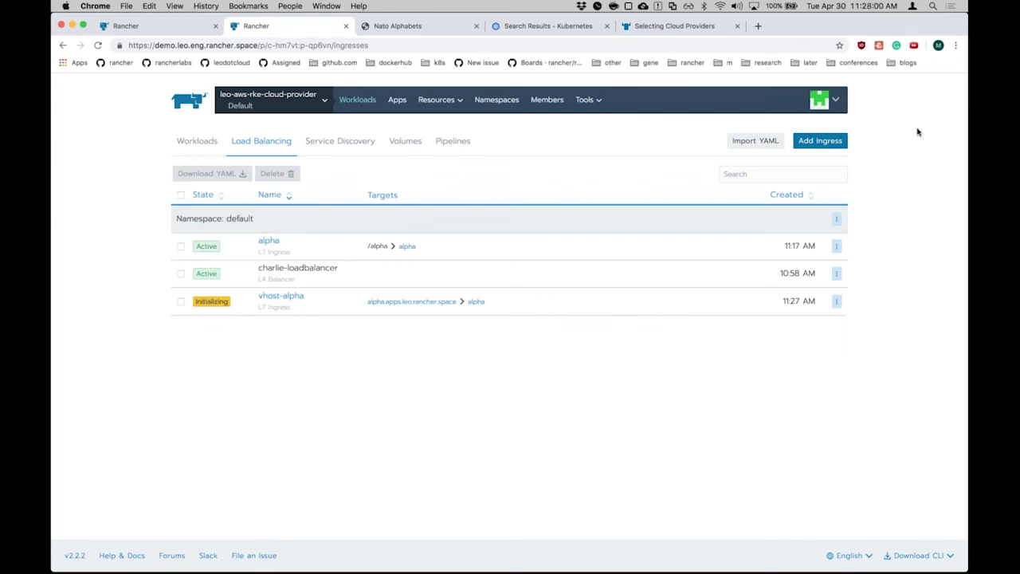
{"action": "left_click", "coordinate": [819, 141]}
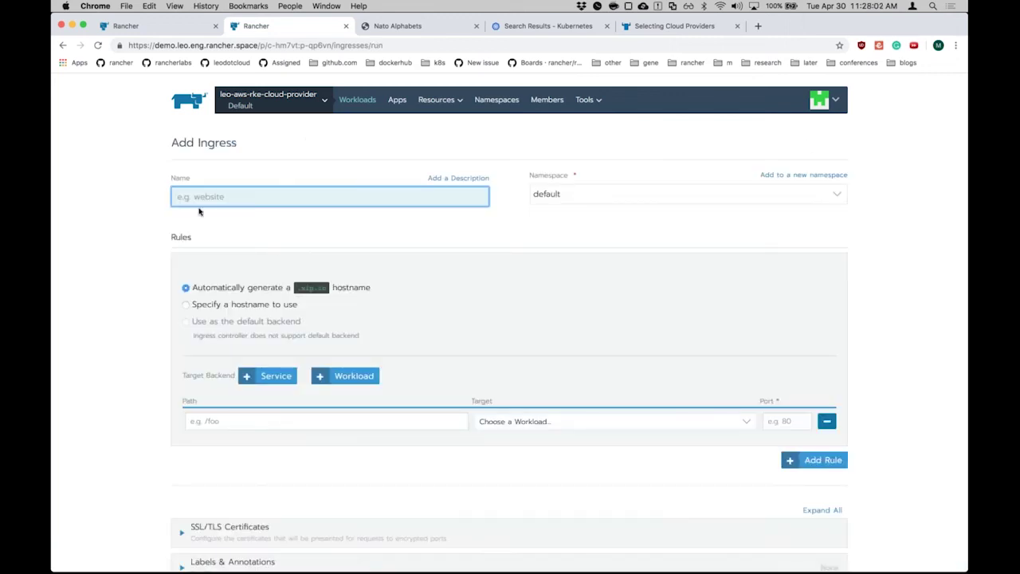
{"action": "type", "text": "s"}
{"action": "type", "text": "host"}
{"action": "key", "text": "Tab"}
{"action": "key", "text": "Tab"}
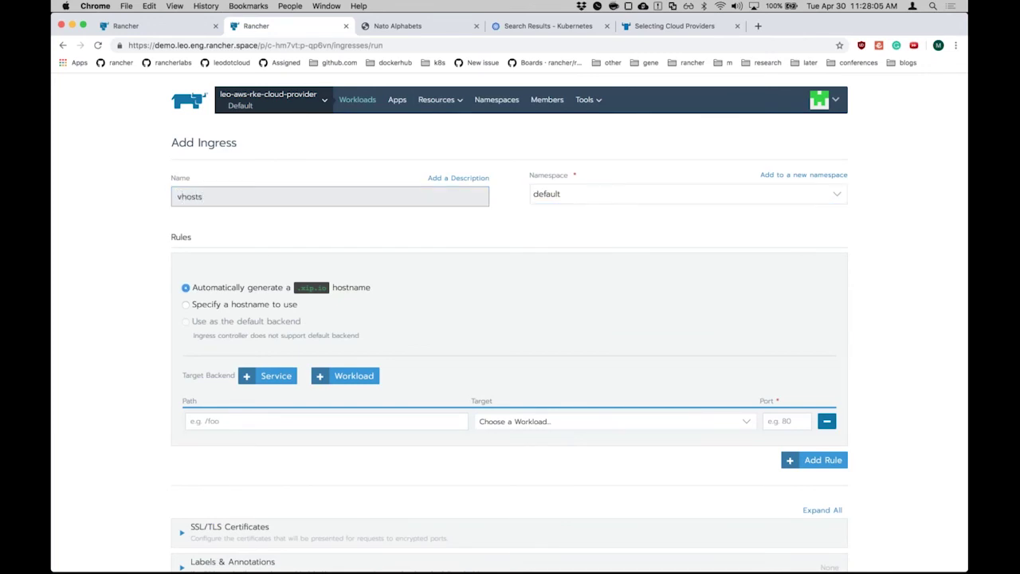
Choose to specify a hostname for the vhosts rule and set the request host to bravo.apps.leo.eng.rancher.space
{"action": "left_click", "coordinate": [219, 309]}
{"action": "left_click", "coordinate": [563, 299]}
{"action": "type", "text": "bravo"}
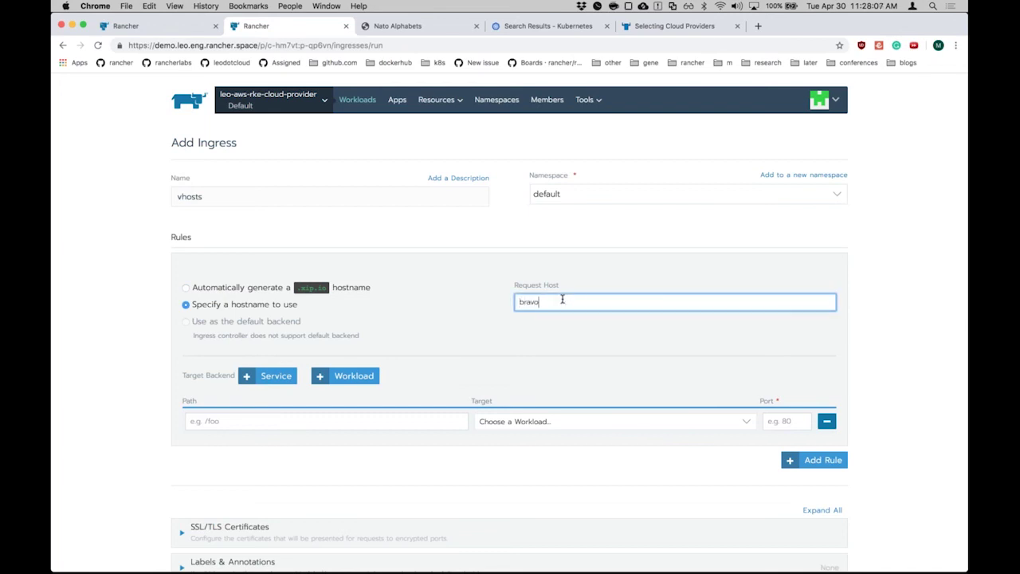
{"action": "type", "text": ".apps.leo.eng.rancher.space"}
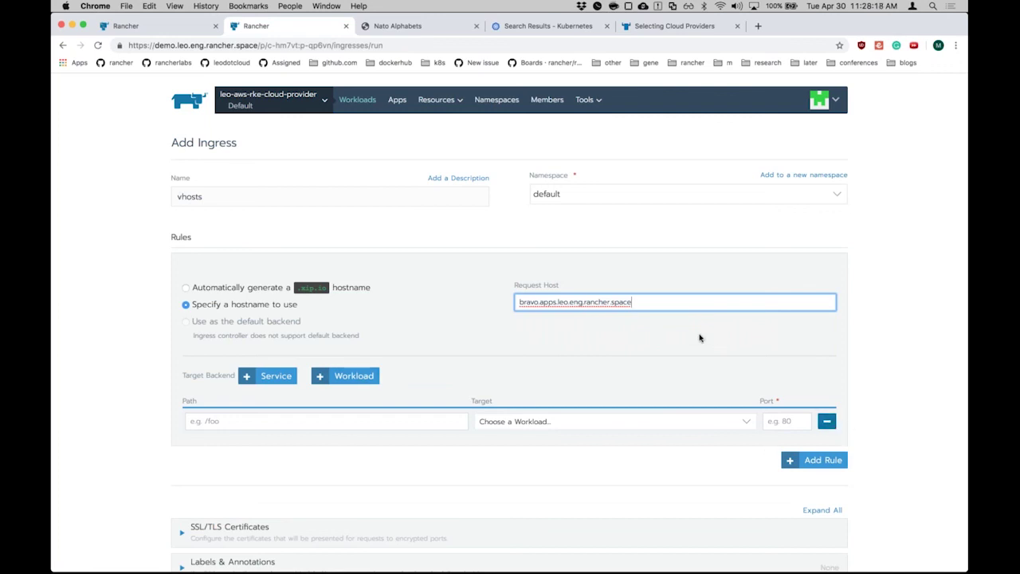
{"action": "triple_click", "coordinate": [650, 298]}
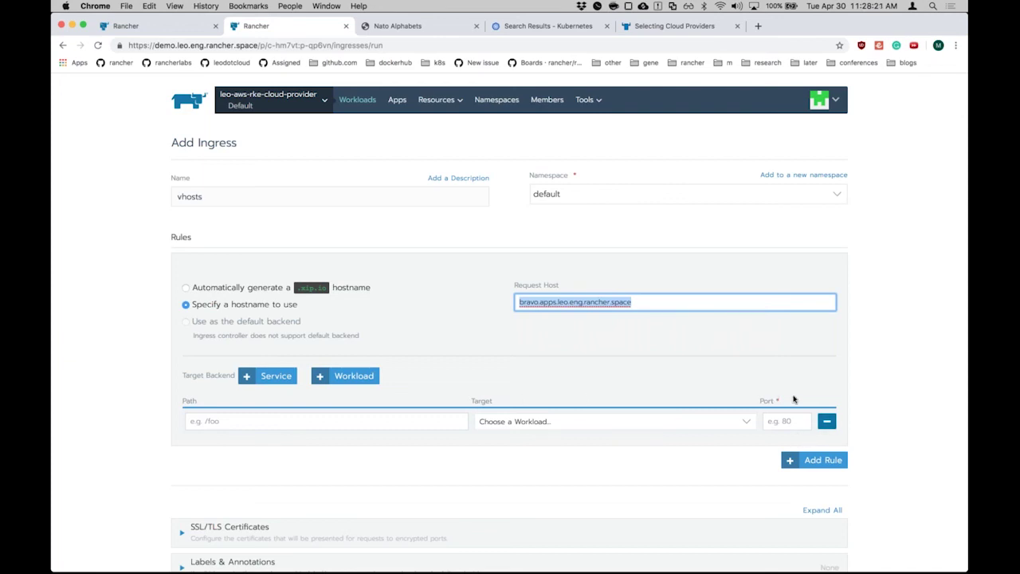
Replace the workload backend with a service backend targeting bravo and save the vhosts ingress
{"action": "left_click", "coordinate": [826, 421]}
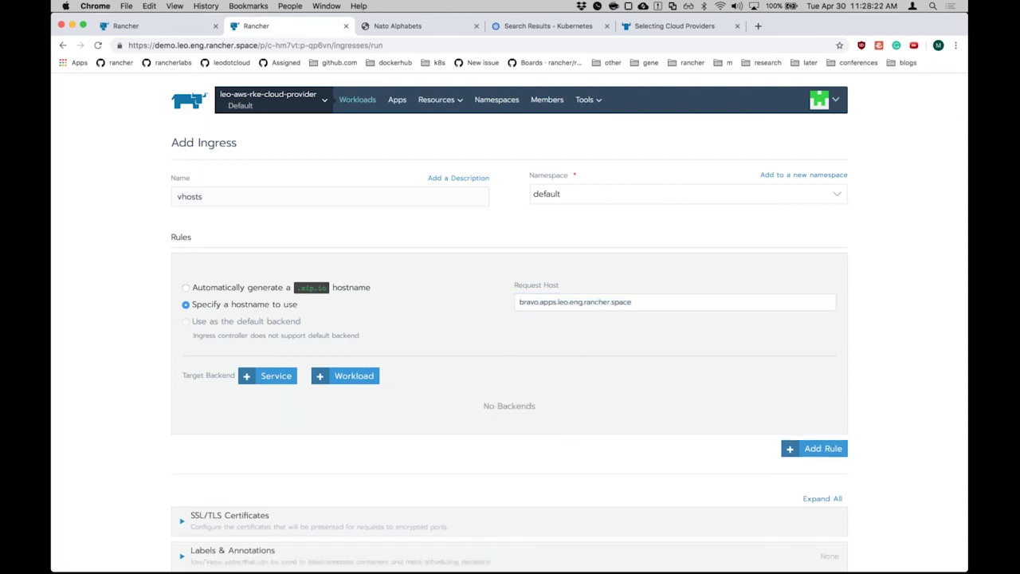
{"action": "left_click", "coordinate": [281, 376]}
{"action": "left_click", "coordinate": [590, 451]}
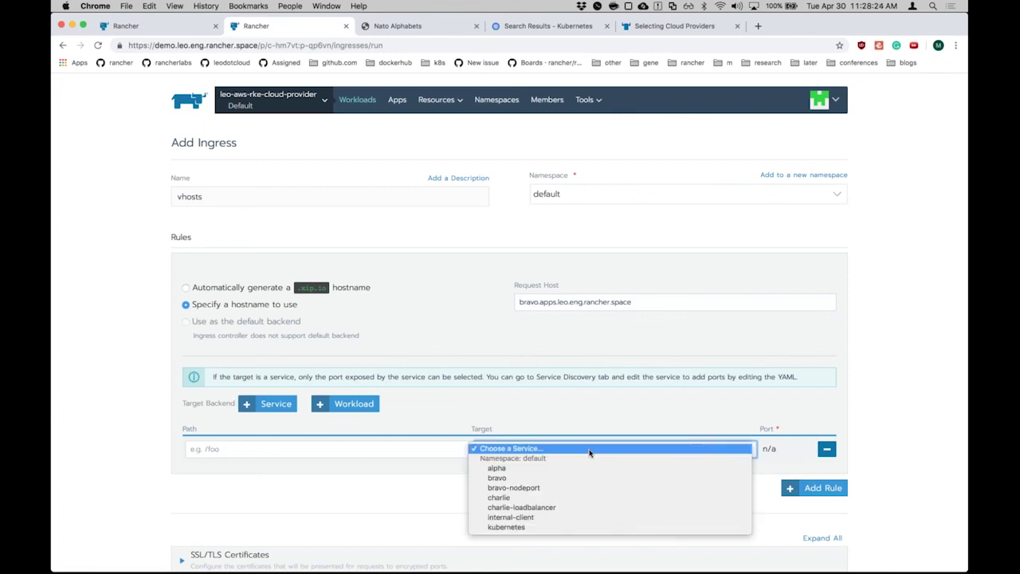
{"action": "left_click", "coordinate": [556, 479]}
{"action": "scroll", "coordinate": [723, 413], "scroll_direction": "down", "scroll_amount": 3}
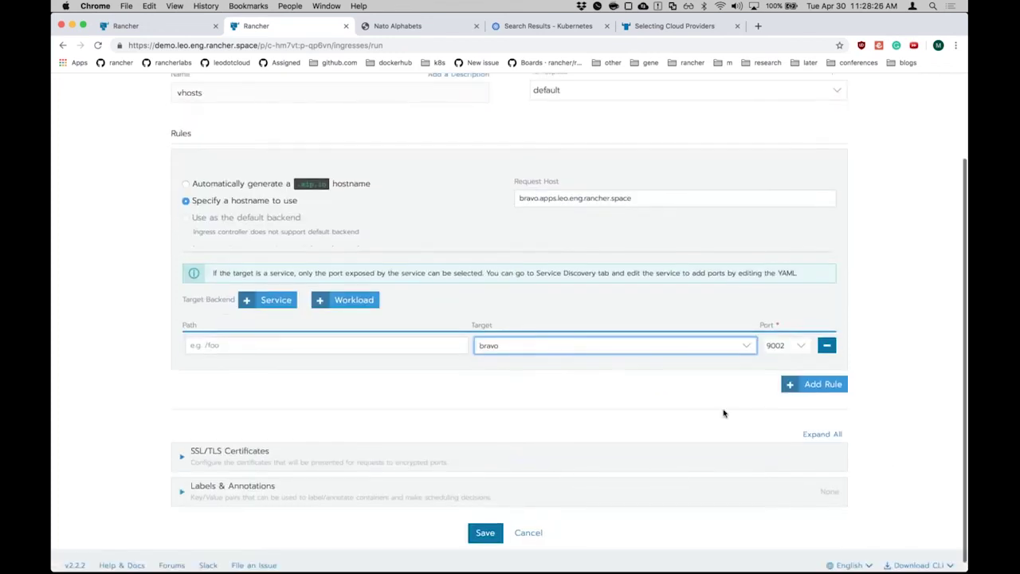
{"action": "left_click", "coordinate": [486, 533]}
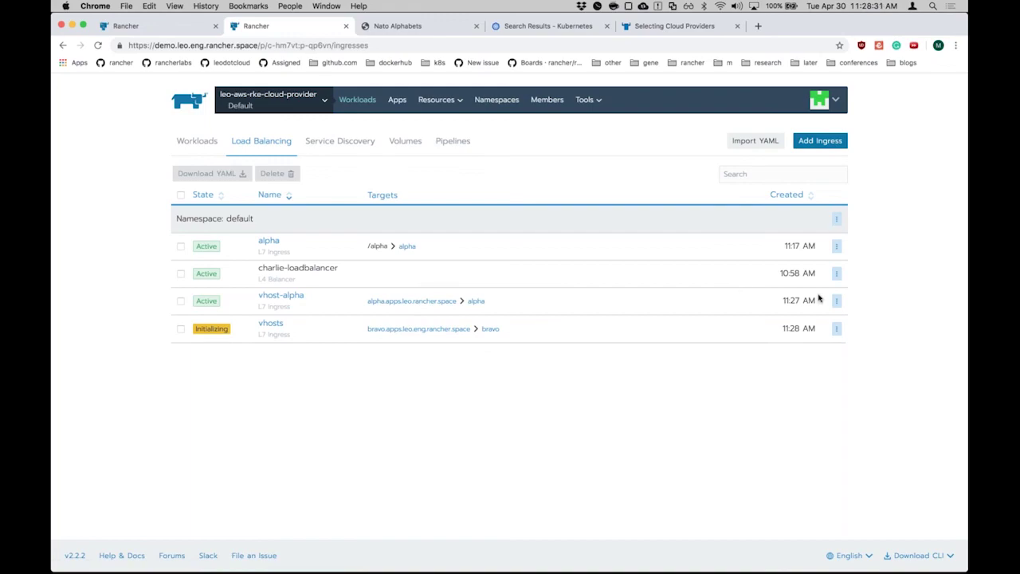
Edit the vhost-alpha ingress, correct its request host to alpha.apps.leo.eng.rancher.space, and save it
{"action": "key", "text": "ctrl+Right"}
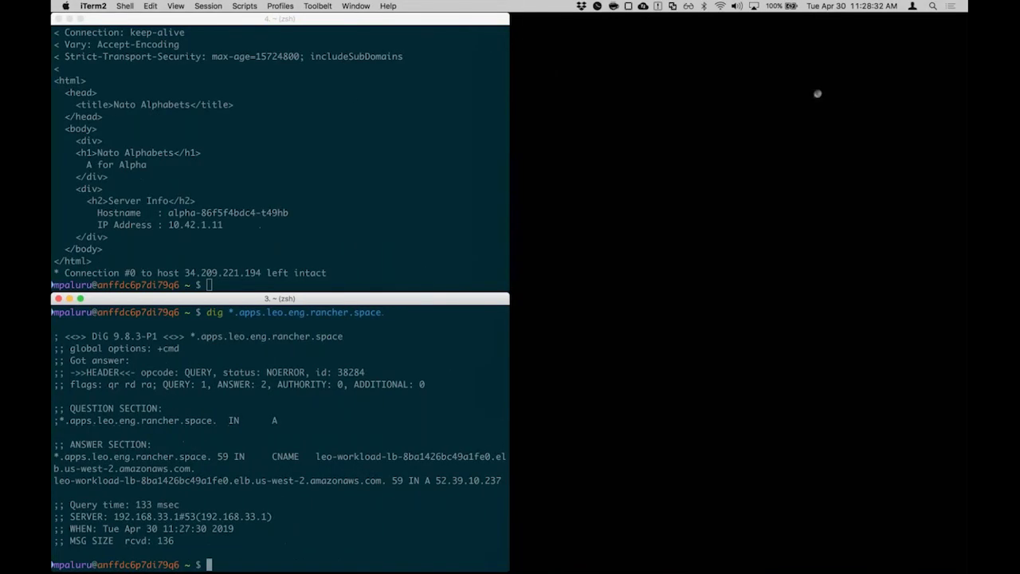
{"action": "key", "text": "ctrl+Left"}
{"action": "left_click", "coordinate": [836, 301]}
{"action": "left_click", "coordinate": [778, 317]}
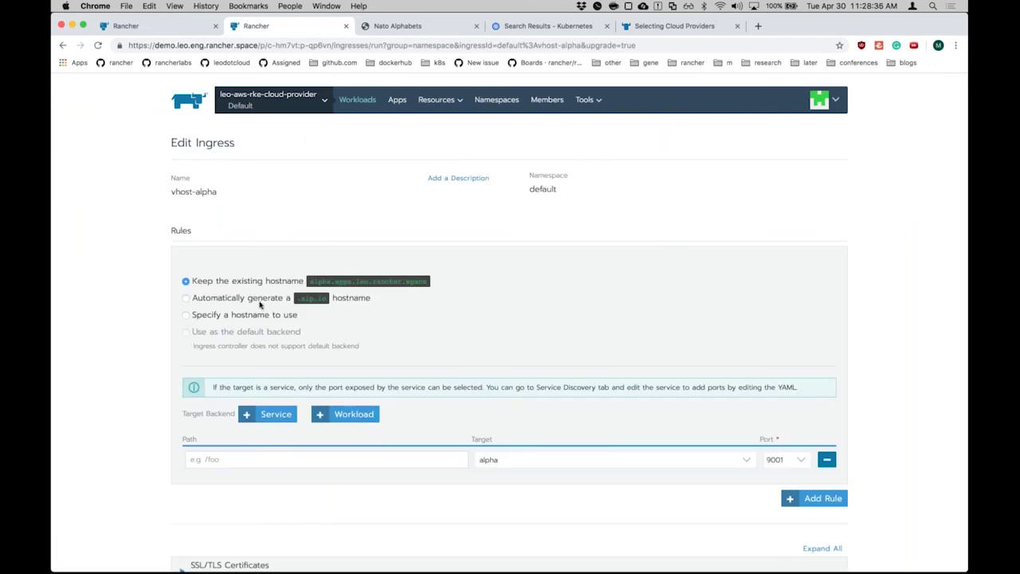
{"action": "left_click", "coordinate": [203, 314]}
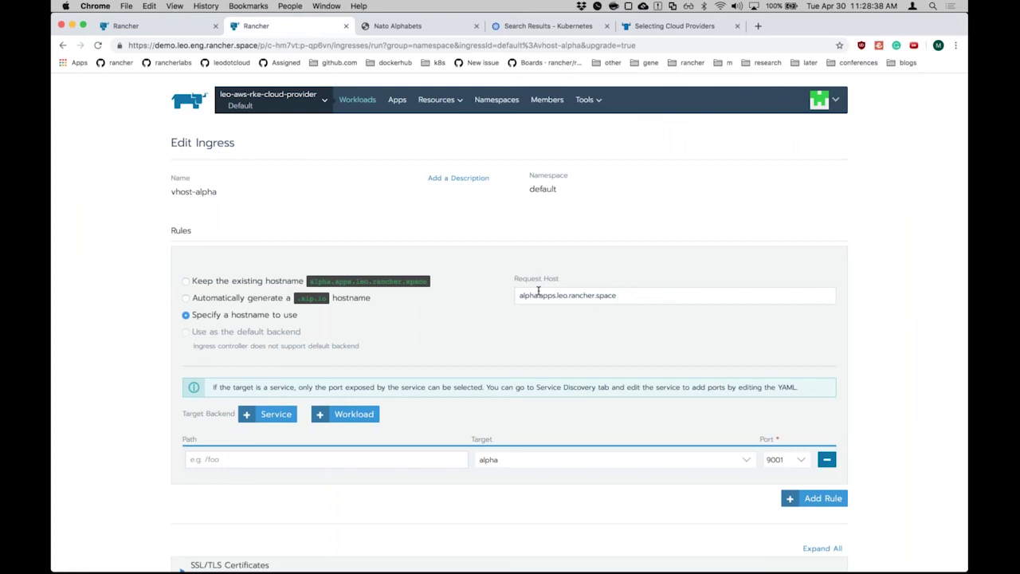
{"action": "left_click", "coordinate": [568, 296]}
{"action": "type", "text": "eng."}
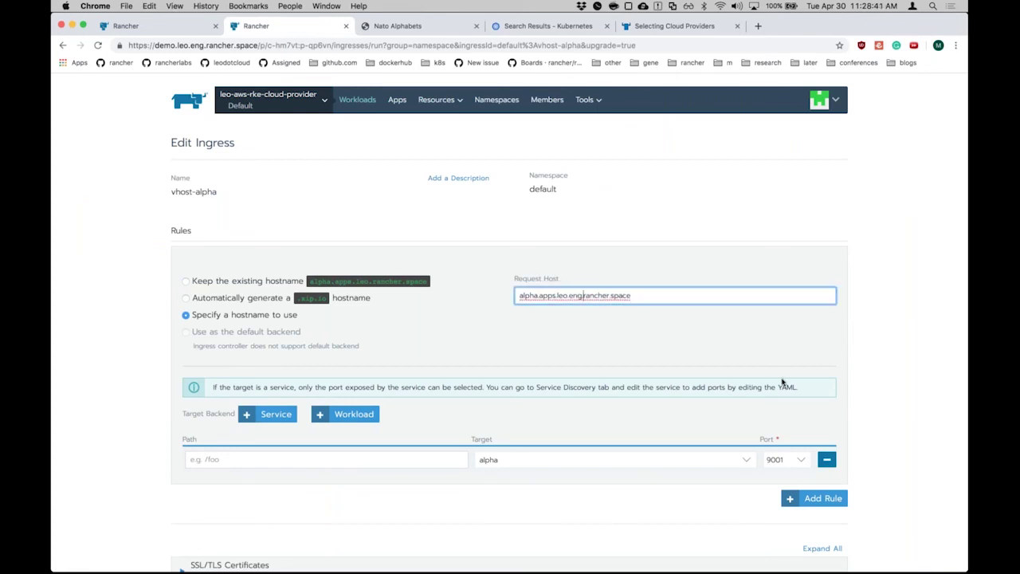
{"action": "scroll", "coordinate": [563, 451], "scroll_direction": "down", "scroll_amount": 3}
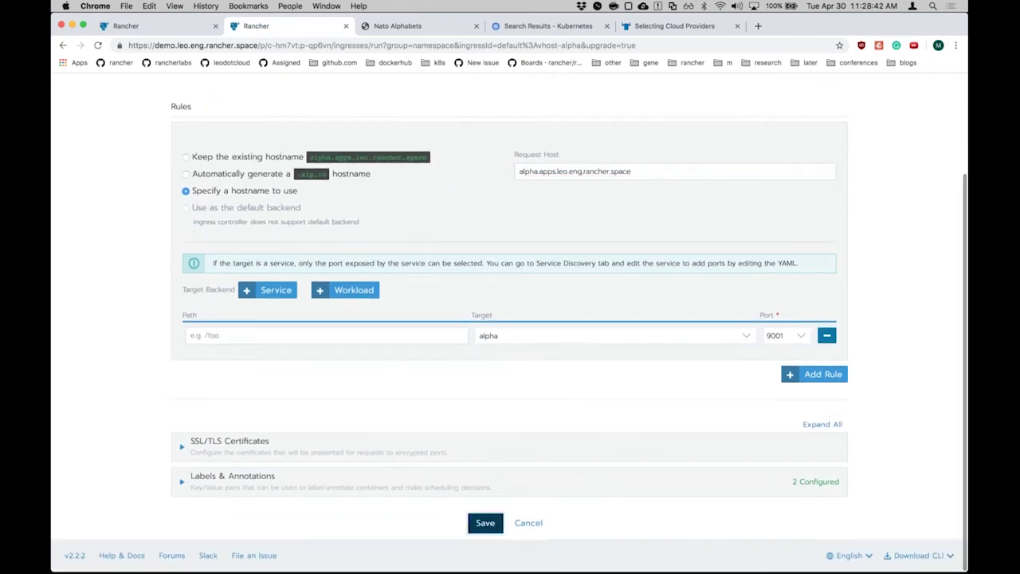
{"action": "left_click", "coordinate": [485, 523]}
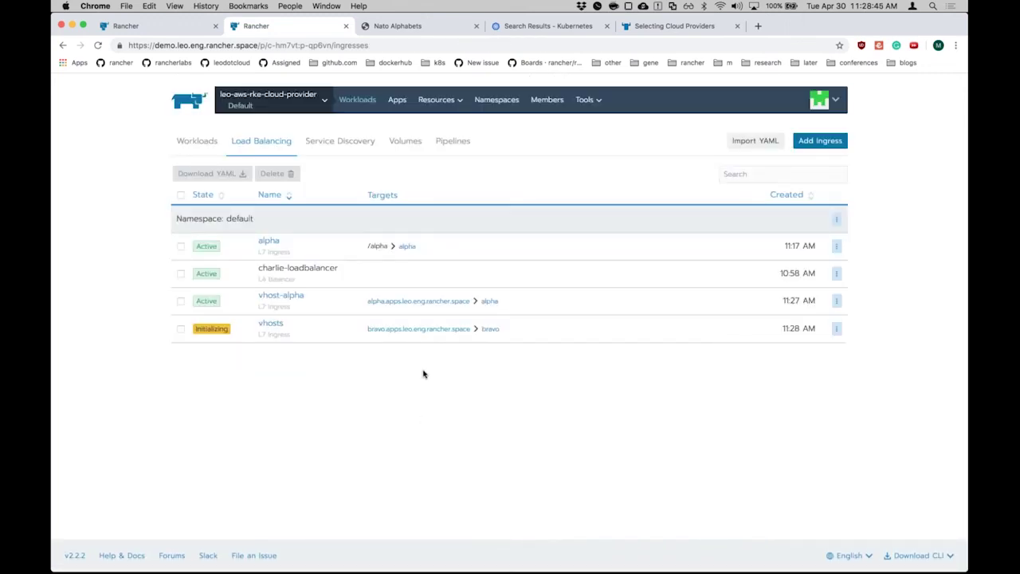
Open vhost-alpha's hostname link in the browser and check the page, including the advanced details of the connection error
{"action": "left_click", "coordinate": [391, 301]}
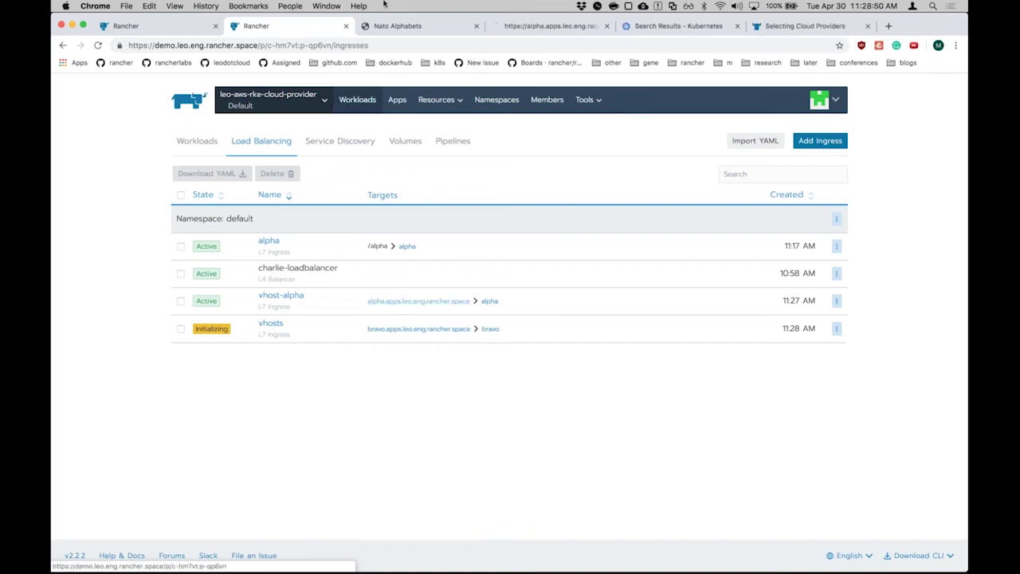
{"action": "left_click", "coordinate": [428, 26]}
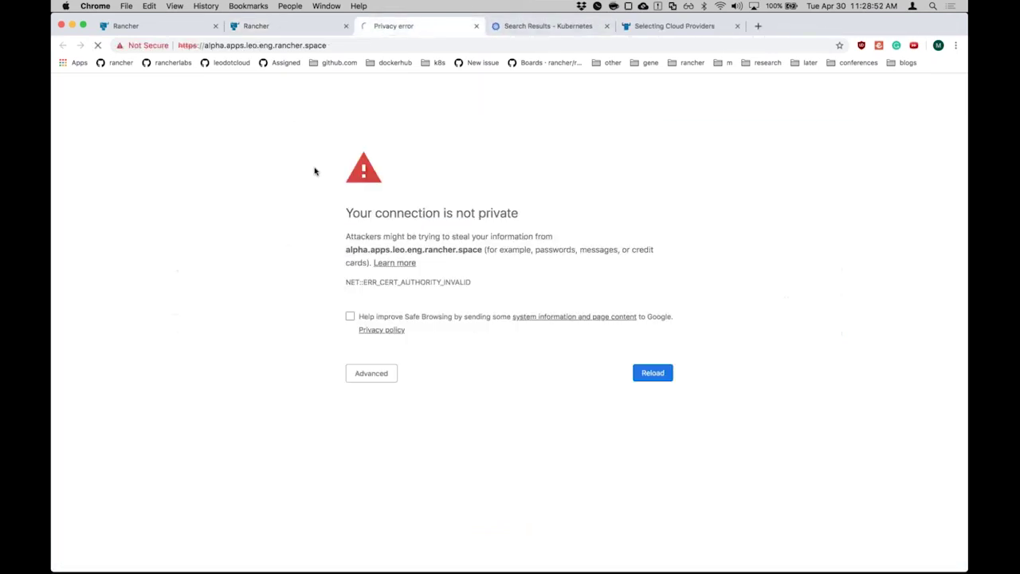
{"action": "left_click", "coordinate": [371, 373]}
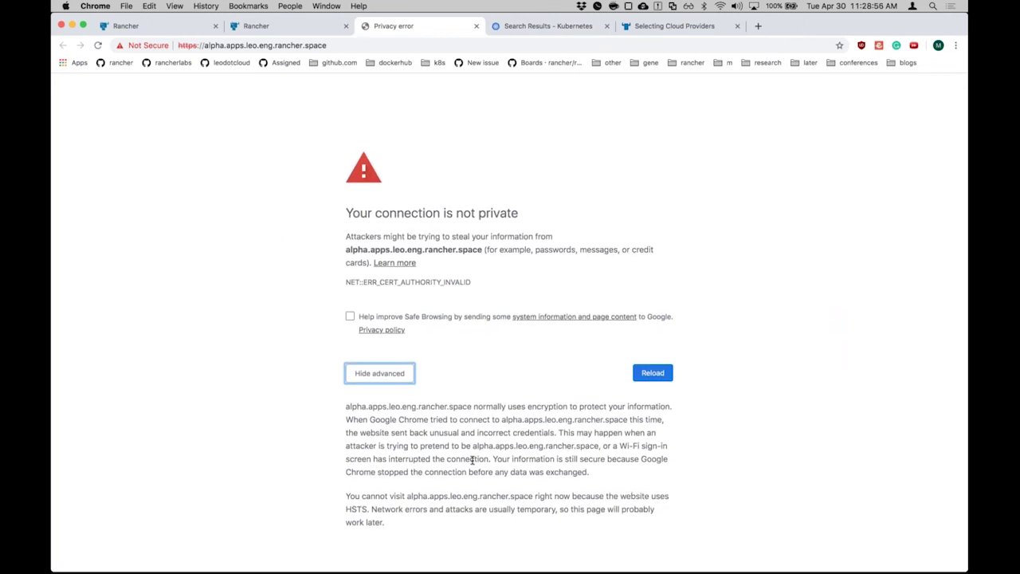
{"action": "left_click_drag", "start_coordinate": [328, 46], "coordinate": [247, 45]}
{"action": "key", "text": "Return"}
Copy the alpha hostname from the page address, switch to iTerm2, and run curl alpha.apps.leo.eng.rancher.space in the first terminal window
{"action": "left_click_drag", "start_coordinate": [336, 47], "coordinate": [202, 45]}
{"action": "key", "text": "super+c"}
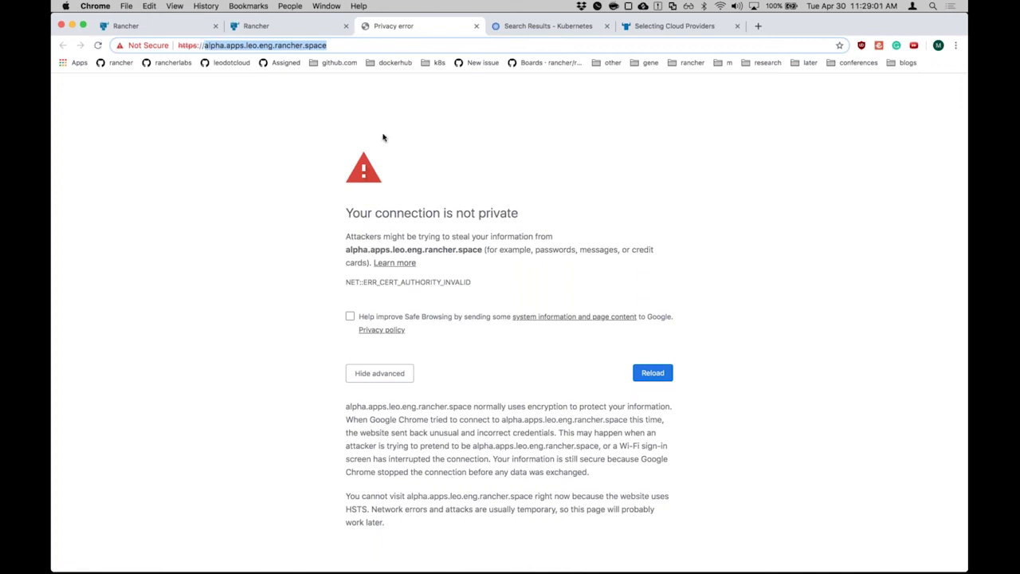
{"action": "key", "text": "ctrl+Right"}
{"action": "type", "text": "curl"}
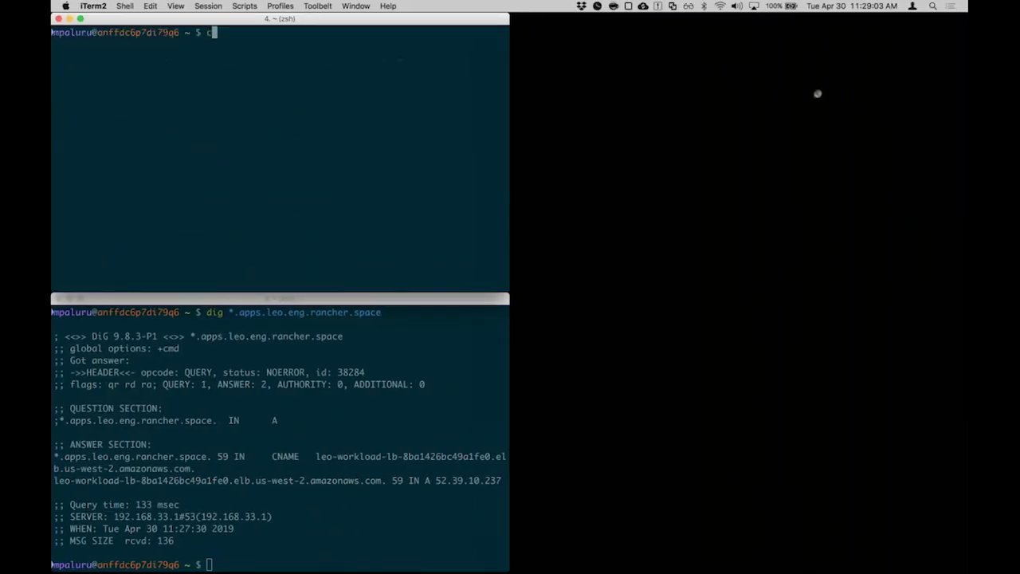
{"action": "key", "text": "super+v"}
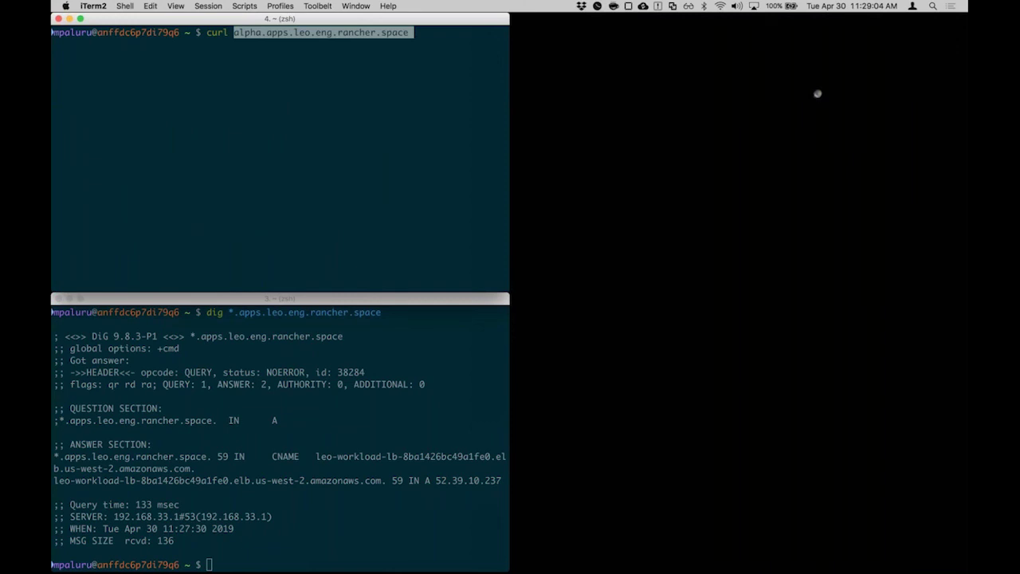
{"action": "key", "text": "Left"}
{"action": "key", "text": "Left"}
{"action": "key", "text": "Left"}
{"action": "key", "text": "Left"}
{"action": "key", "text": "Left"}
{"action": "key", "text": "Left"}
{"action": "key", "text": "Left"}
{"action": "key", "text": "Left"}
{"action": "key", "text": "Left"}
{"action": "key", "text": "Left"}
{"action": "key", "text": "Left"}
{"action": "key", "text": "Left"}
{"action": "key", "text": "Left"}
{"action": "key", "text": "Left"}
{"action": "key", "text": "Left"}
{"action": "key", "text": "Left"}
{"action": "key", "text": "Left"}
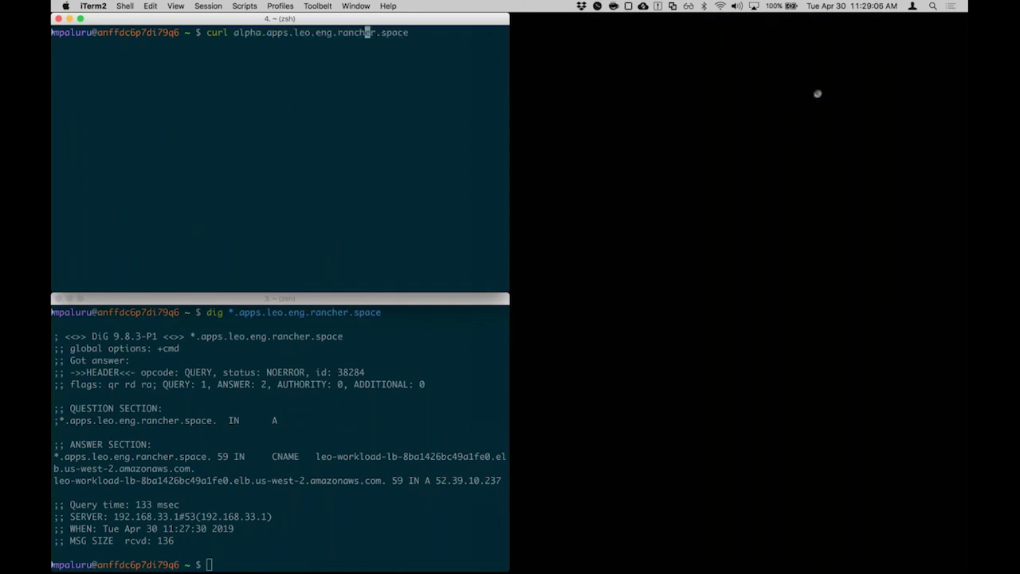
{"action": "key", "text": "Return"}
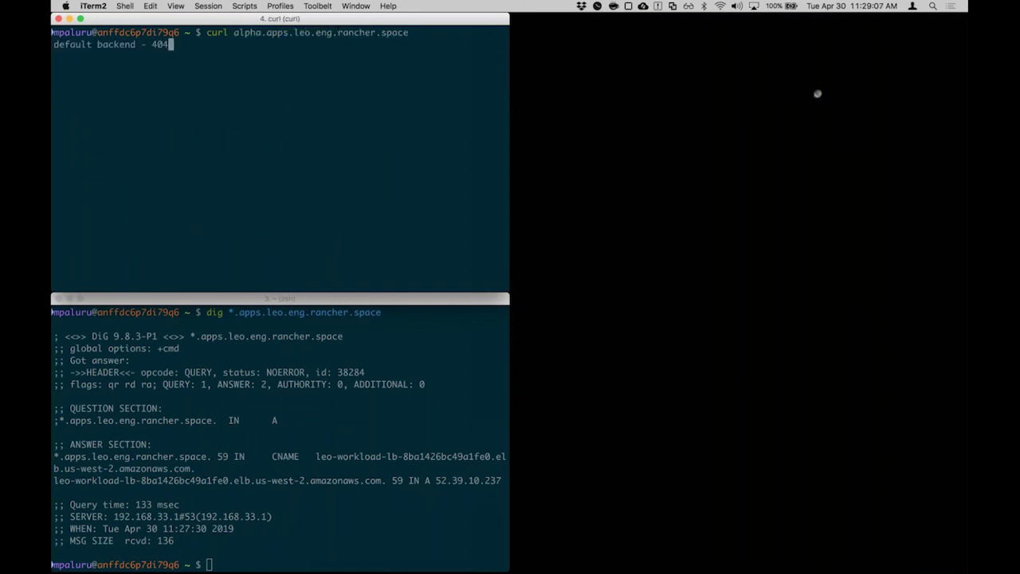
{"action": "key", "text": "Up"}
{"action": "key", "text": "ctrl+a"}
{"action": "key", "text": "Right"}
{"action": "key", "text": "Right"}
{"action": "key", "text": "Right"}
{"action": "key", "text": "Right"}
{"action": "key", "text": "Right"}
{"action": "type", "text": "http:/"}
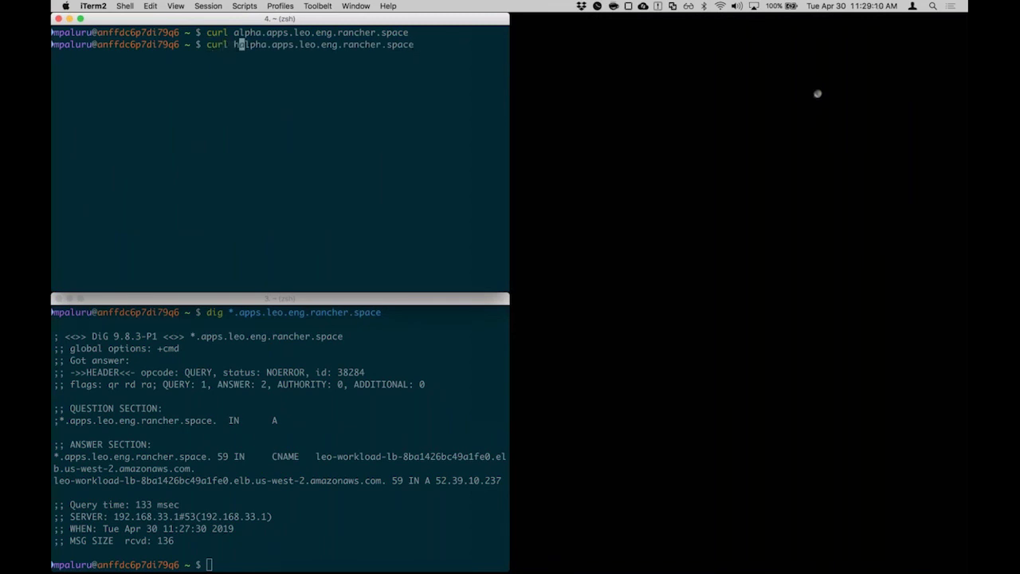
{"action": "type", "text": "/"}
{"action": "key", "text": "Return"}
{"action": "key", "text": "Up"}
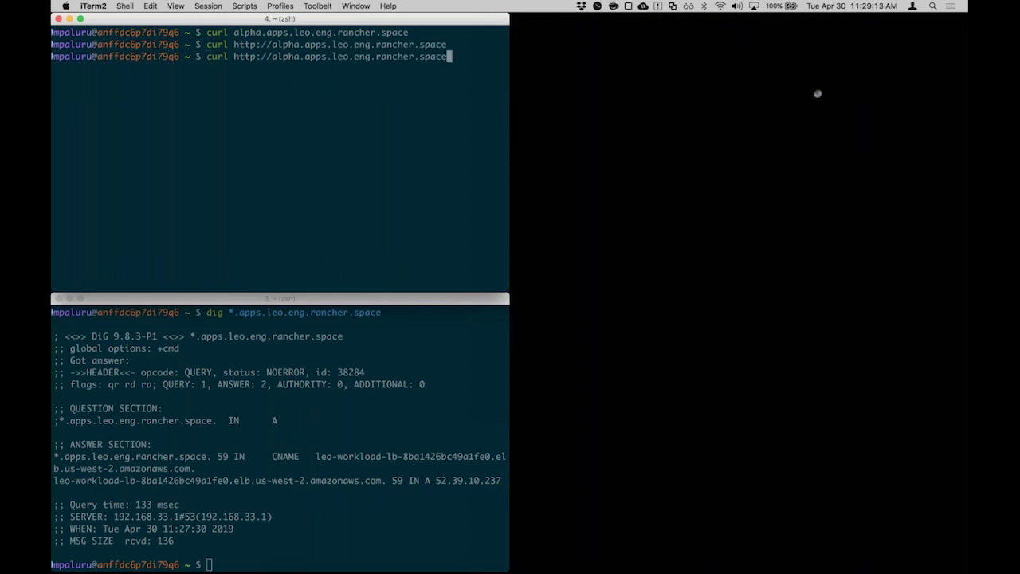
{"action": "key", "text": "ctrl+a"}
{"action": "key", "text": "Right"}
{"action": "key", "text": "Right"}
{"action": "key", "text": "Right"}
{"action": "key", "text": "Right"}
{"action": "key", "text": "Right"}
{"action": "type", "text": "s"}
{"action": "key", "text": "Return"}
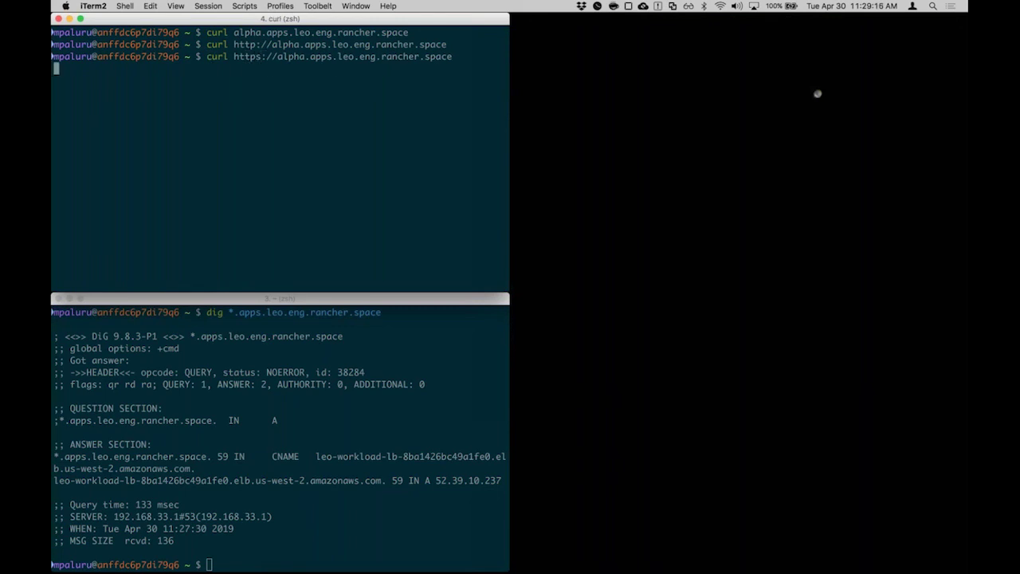
Recall the HTTPS curl command and position the cursor just before its URL for editing
{"action": "key", "text": "Up"}
{"action": "key", "text": "ctrl+a"}
{"action": "key", "text": "Right"}
{"action": "key", "text": "Right"}
{"action": "key", "text": "Right"}
{"action": "key", "text": "Right"}
{"action": "key", "text": "Right"}
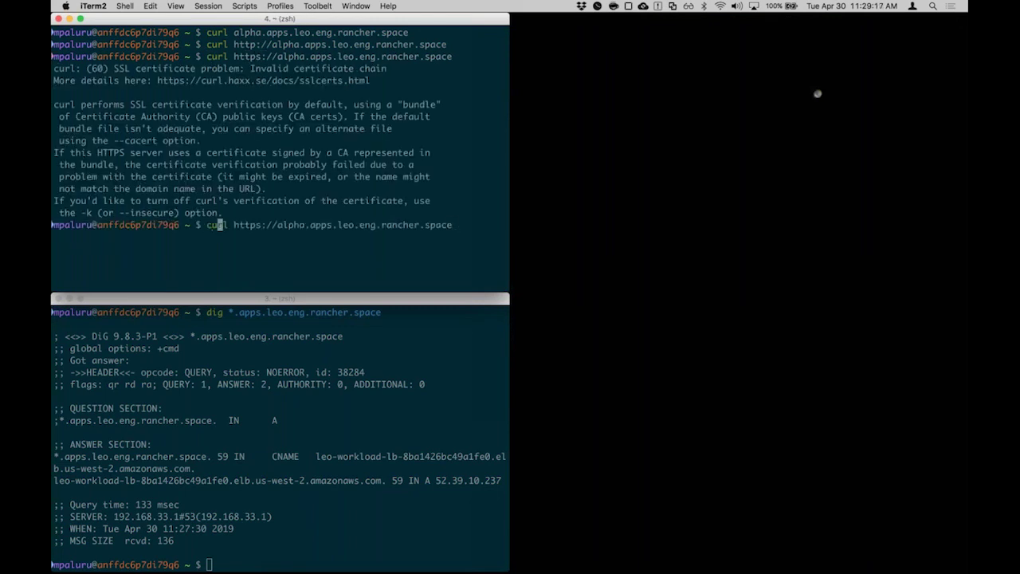